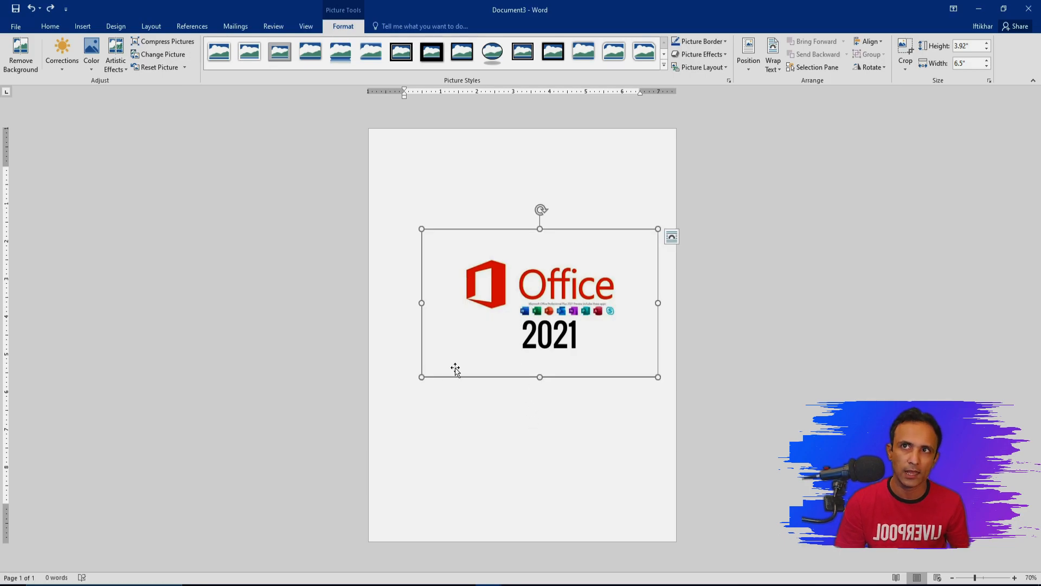
# - Try enlarging the Office 2021 picture, undo that, and shrink it proportionally to about 2.7" high by 4.48" wide
pyautogui.moveTo(422, 378); pyautogui.dragTo(414, 437)
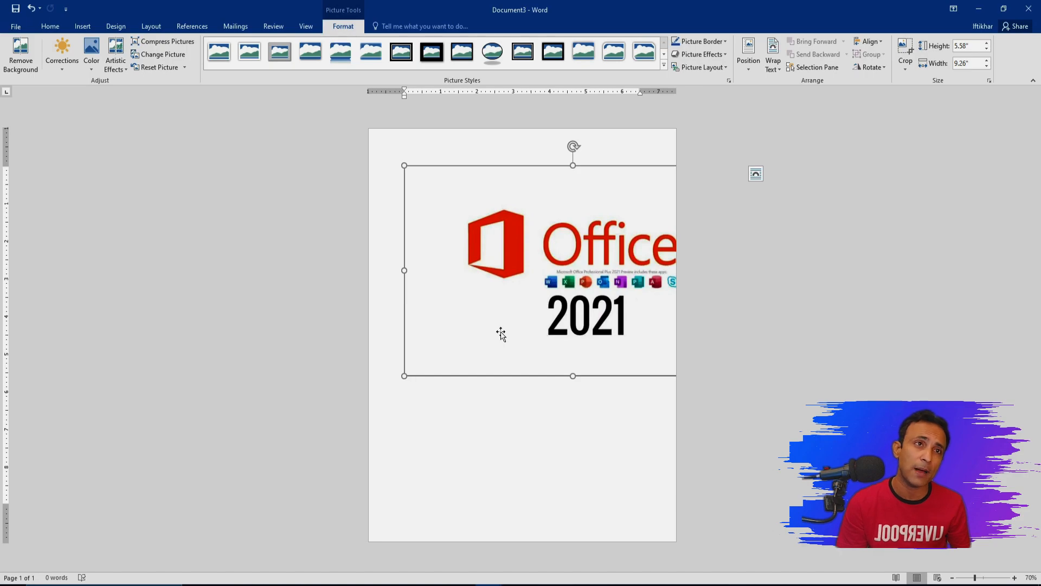
pyautogui.hotkey('ctrl', 'z')
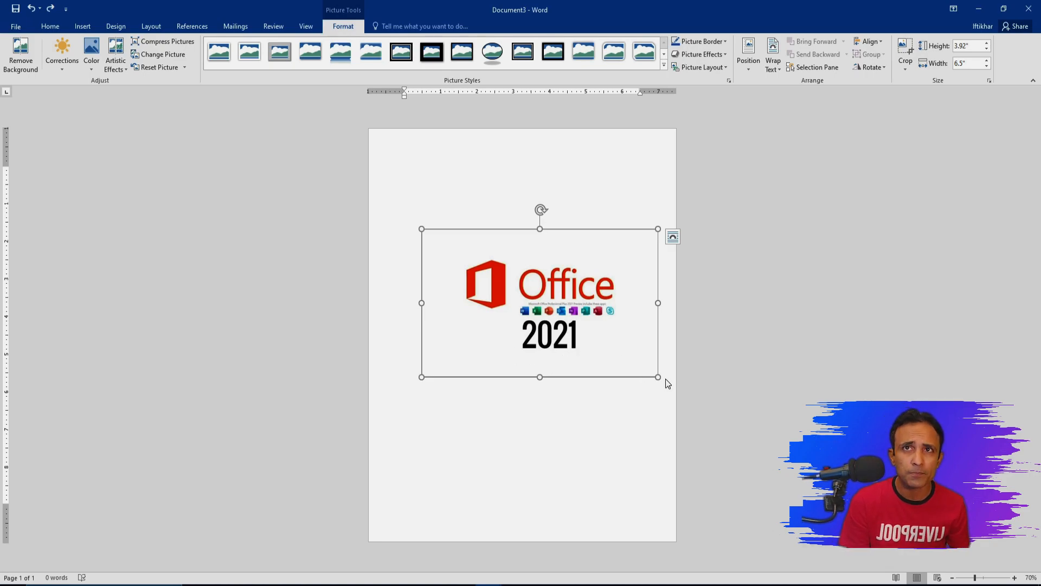
pyautogui.moveTo(659, 376); pyautogui.dragTo(616, 340)
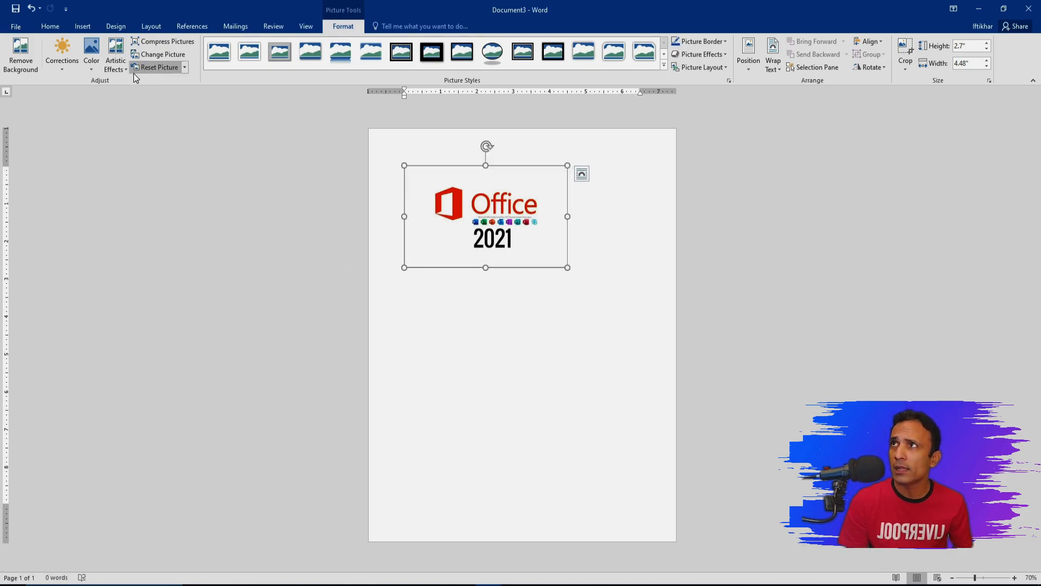
# - Insert the pictures "pngegg (15)" and "windows-10-windows-logo-glossy-blue-background-3840x2160-2733" together, replacing the selected Office picture
pyautogui.click(49, 27)
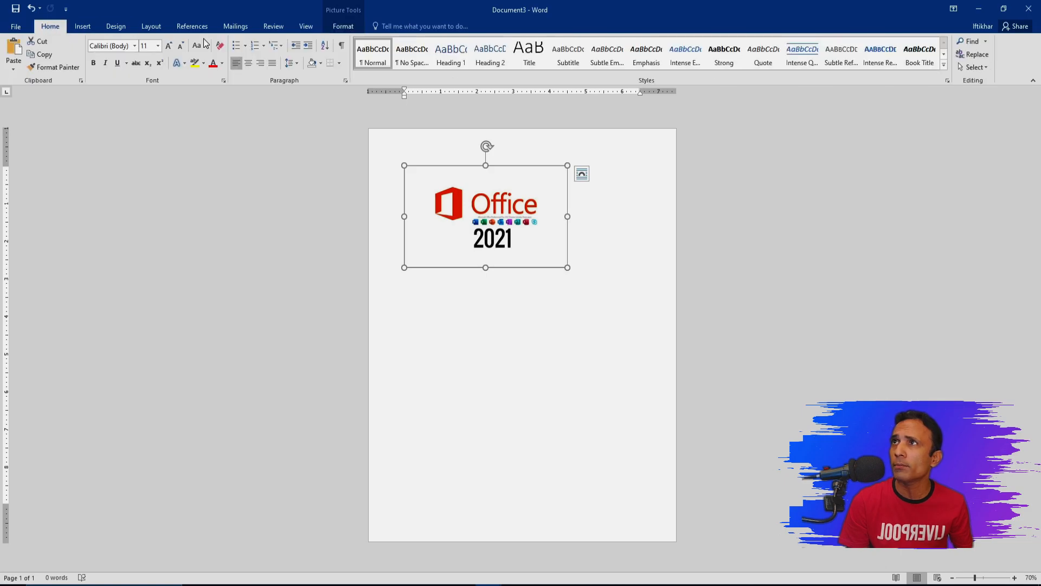
pyautogui.click(85, 30)
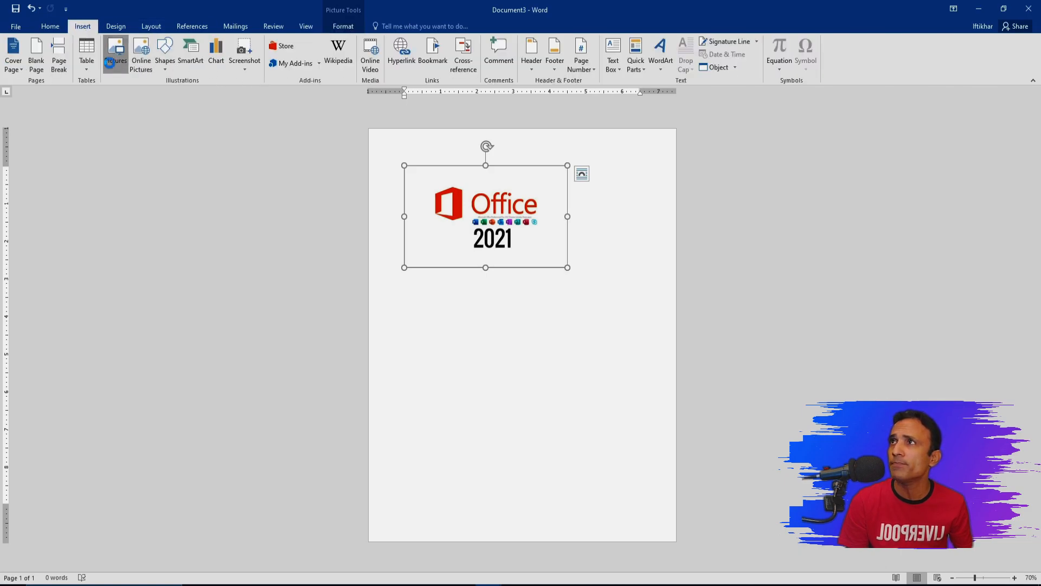
pyautogui.click(110, 65)
pyautogui.click(309, 107)
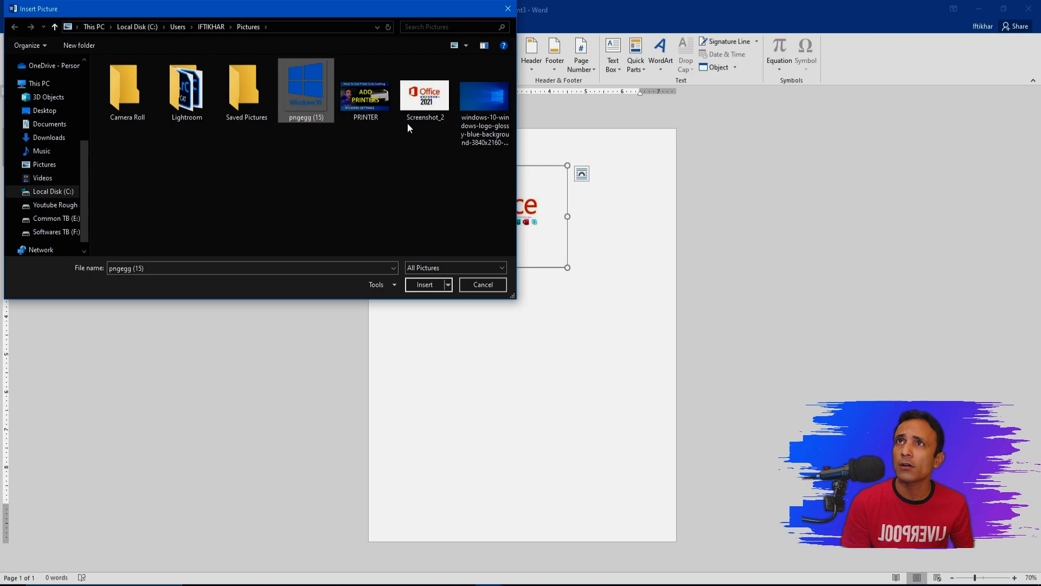
pyautogui.keyDown('ctrl'); pyautogui.click(464, 119); pyautogui.keyUp('ctrl')
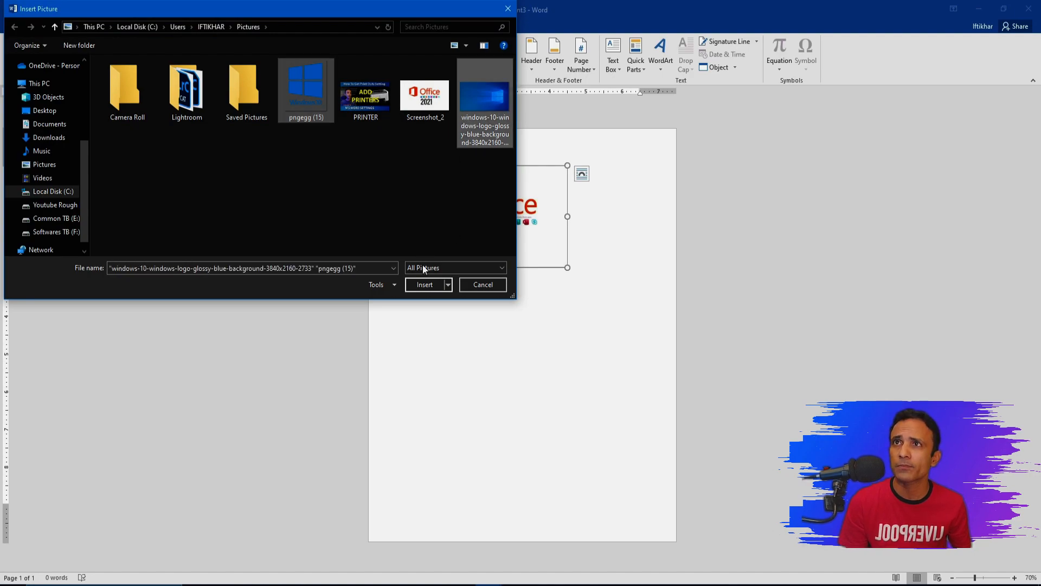
pyautogui.click(378, 149)
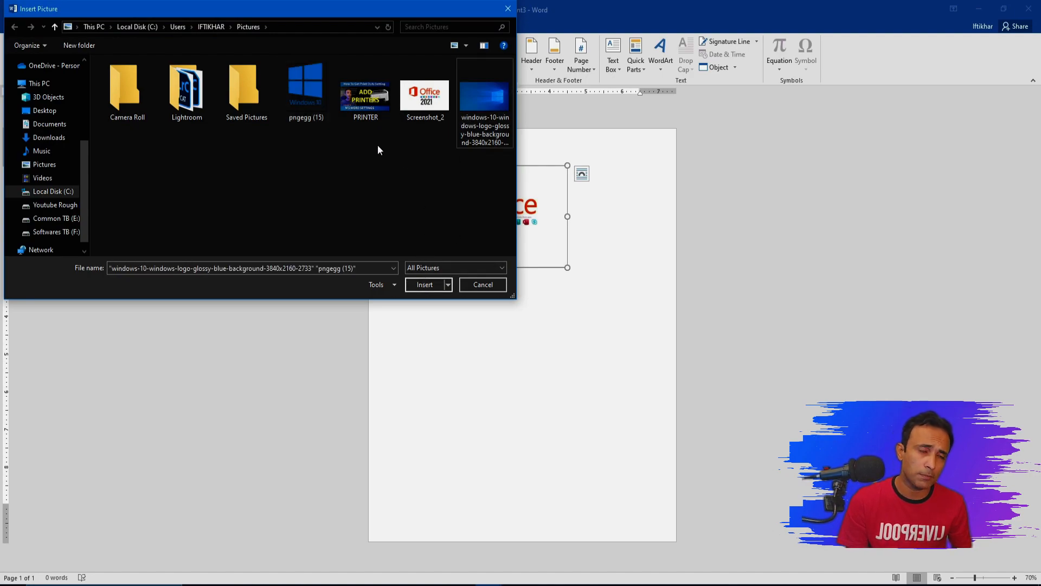
pyautogui.click(293, 102)
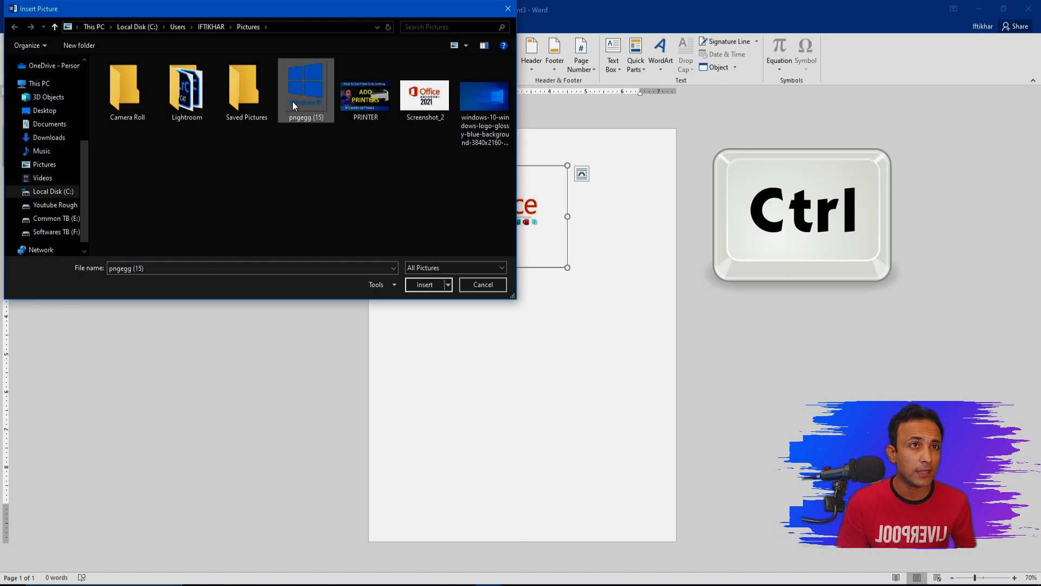
pyautogui.keyDown('ctrl'); pyautogui.click(462, 123); pyautogui.keyUp('ctrl')
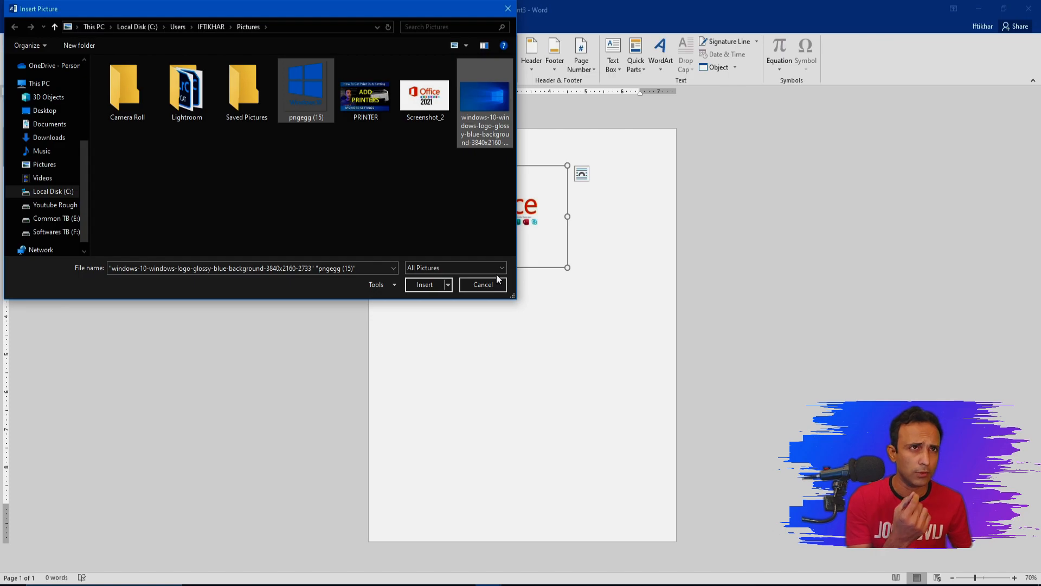
pyautogui.click(426, 286)
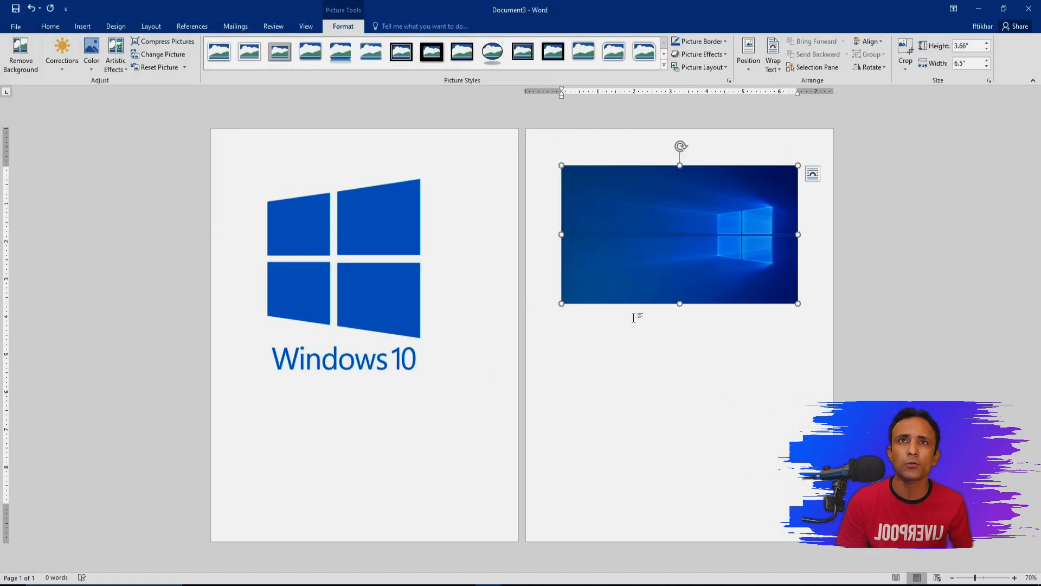
pyautogui.click(645, 264)
pyautogui.click(391, 357)
pyautogui.click(693, 280)
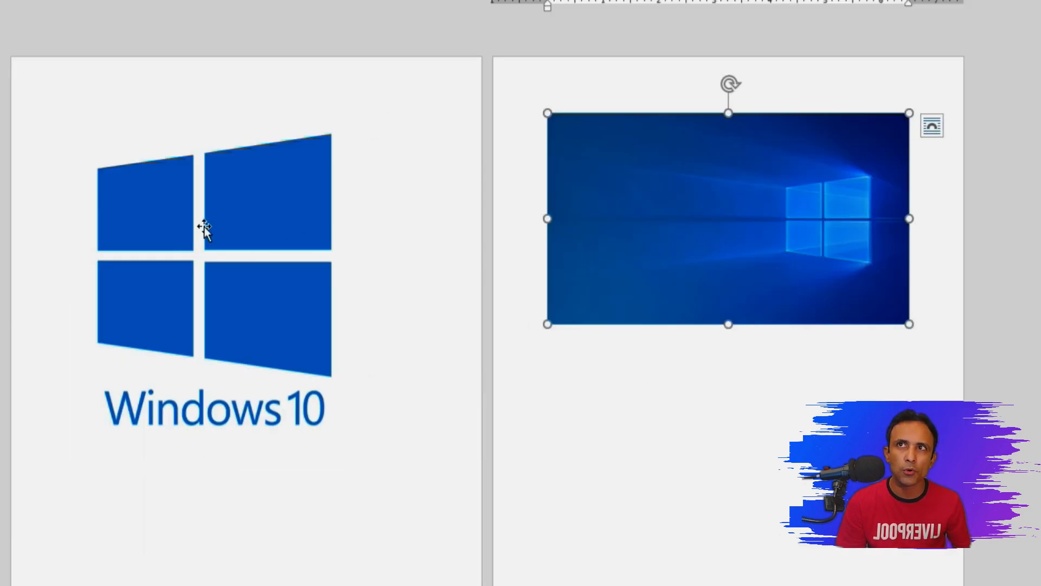
pyautogui.click(205, 232)
pyautogui.click(664, 304)
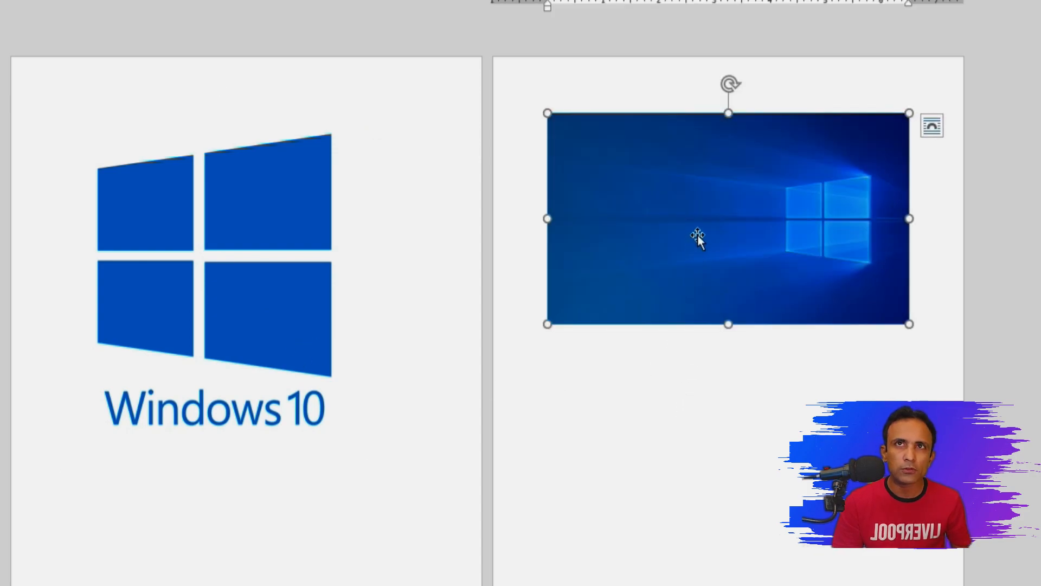
# - Set the text wrapping of the Windows 10 logo picture to Behind Text
pyautogui.click(283, 237)
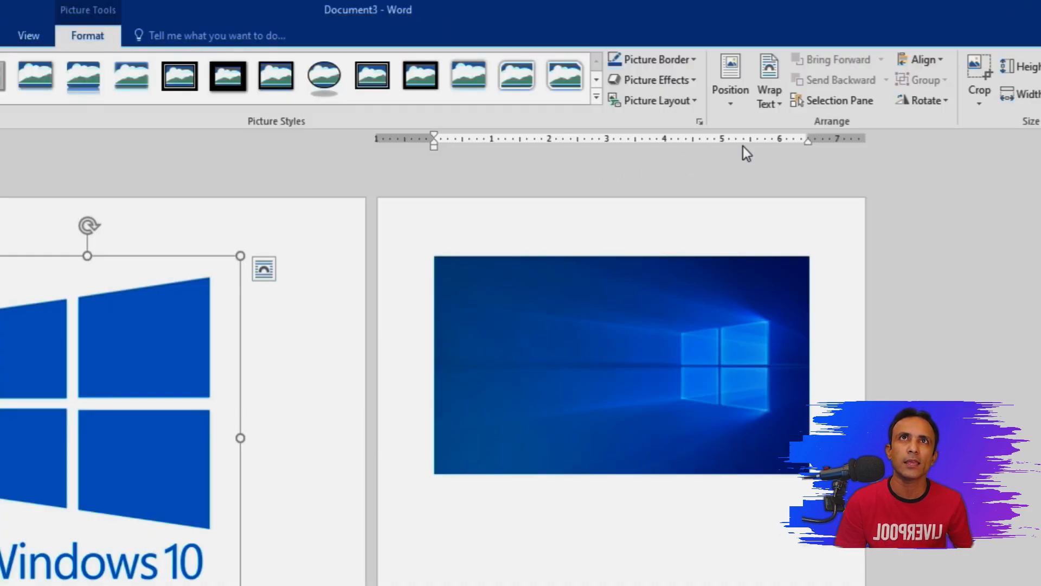
pyautogui.click(732, 103)
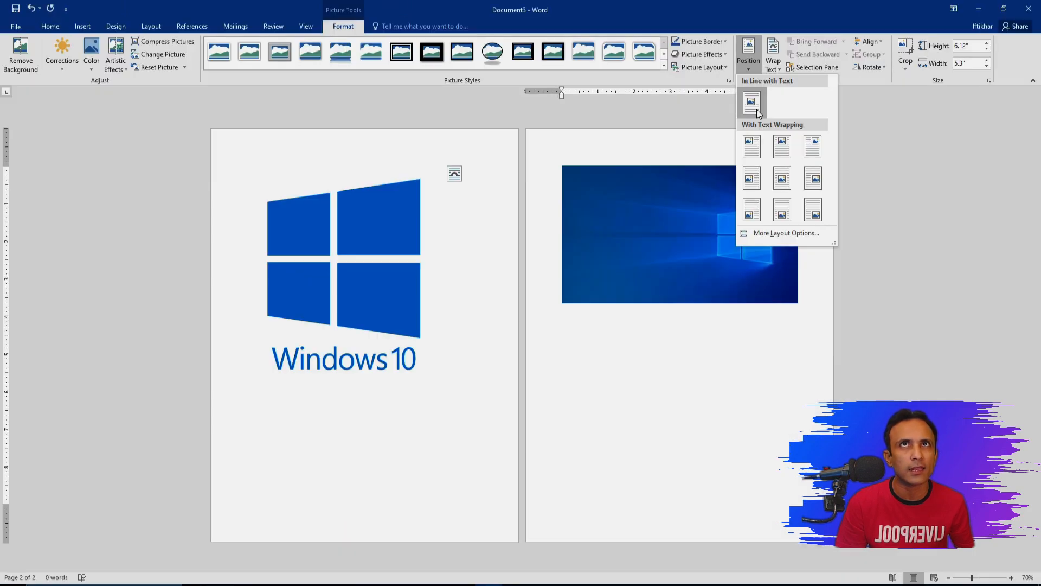
pyautogui.click(756, 109)
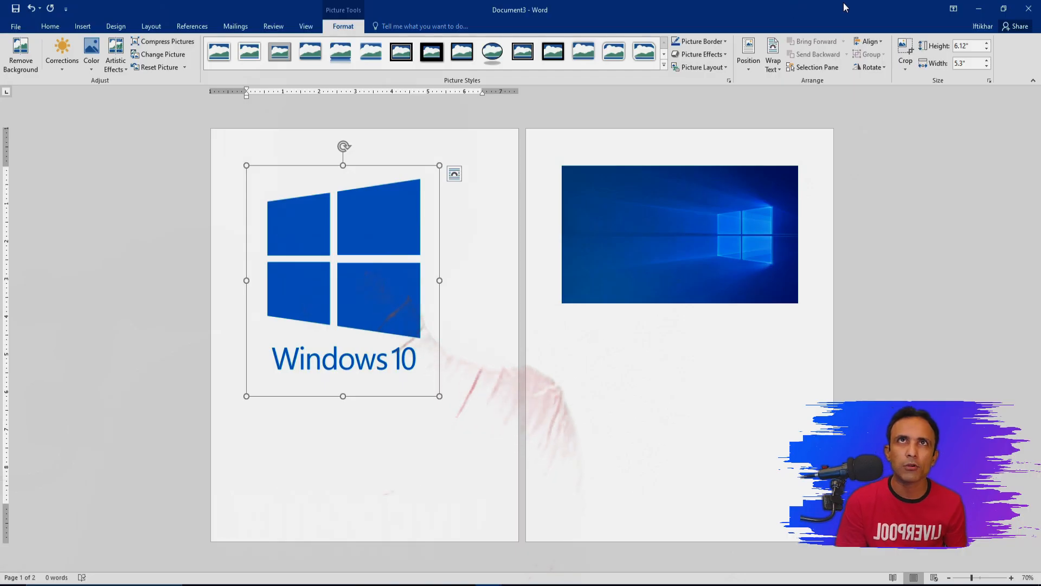
pyautogui.click(771, 68)
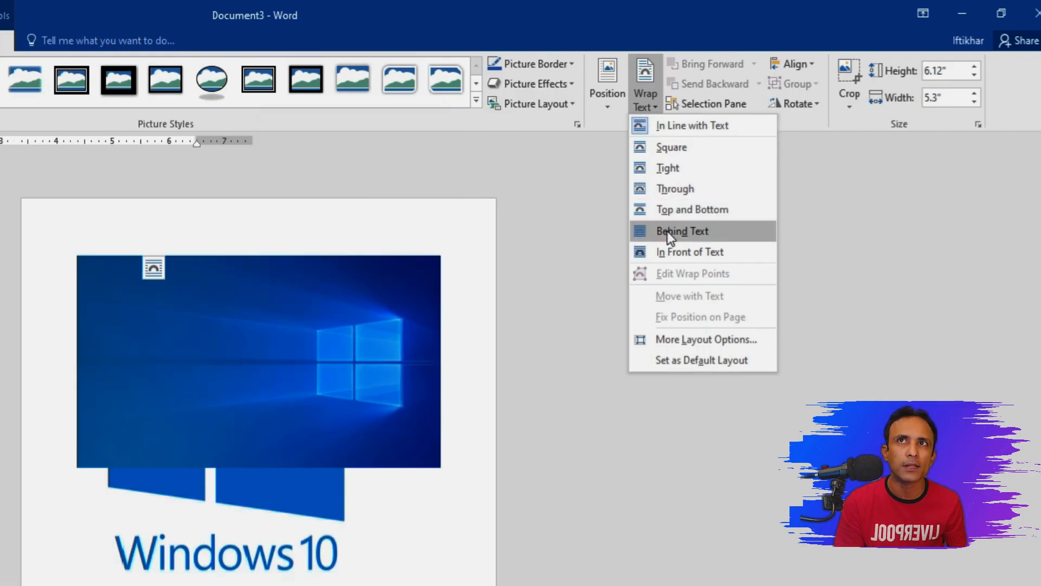
pyautogui.click(667, 231)
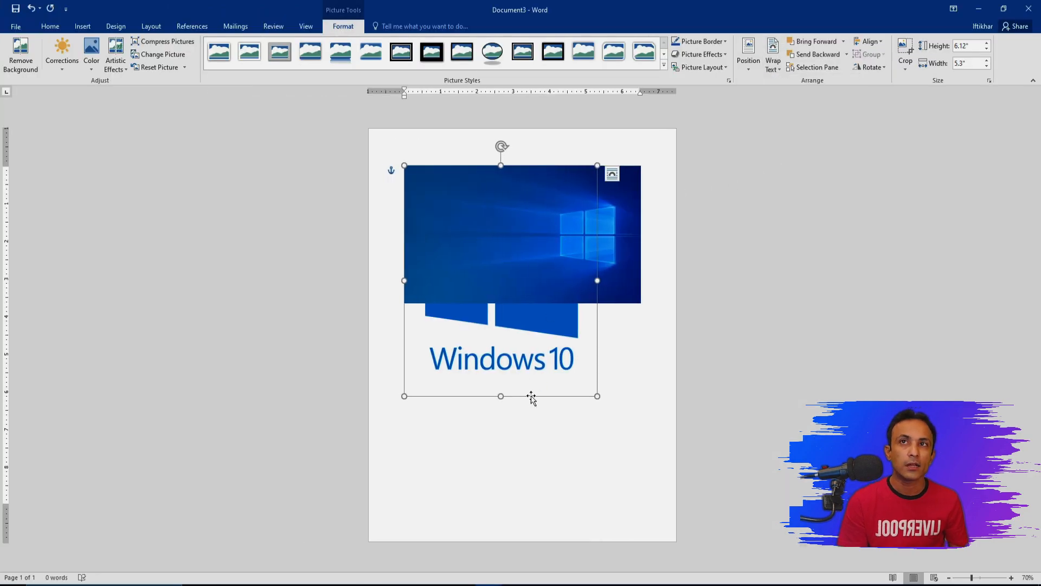
# - Set the blue Windows wallpaper picture's text wrapping to Behind Text and move it down to the lower part of the logo
pyautogui.click(520, 233)
pyautogui.click(521, 339)
pyautogui.click(523, 244)
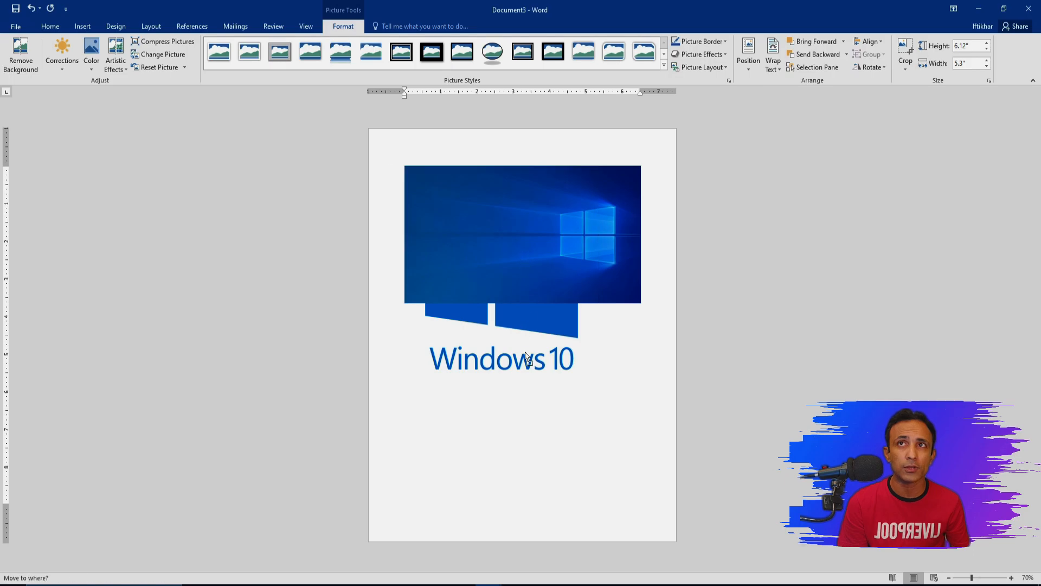
pyautogui.click(772, 60)
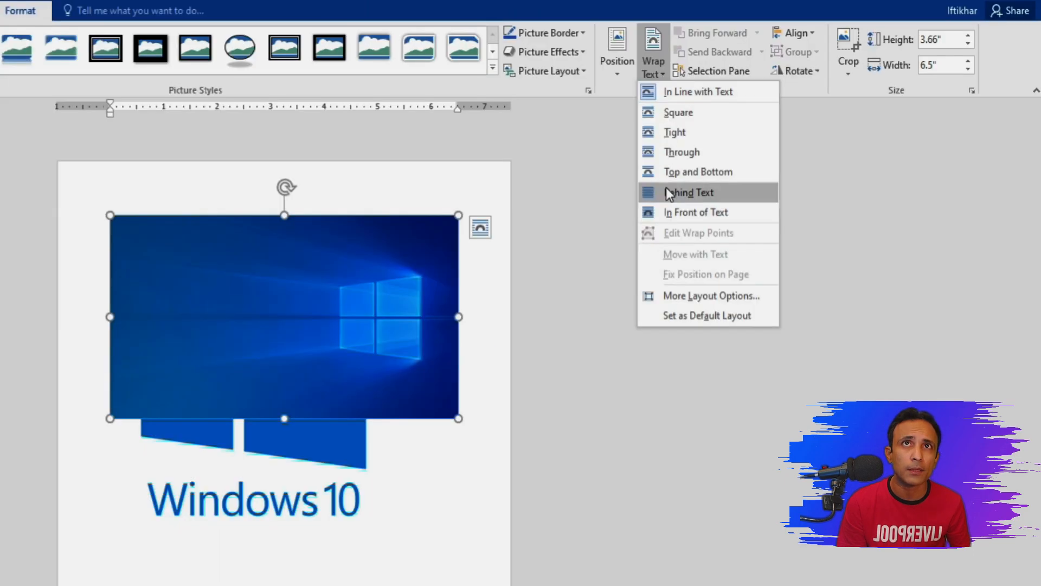
pyautogui.click(662, 196)
pyautogui.moveTo(310, 309); pyautogui.dragTo(302, 539)
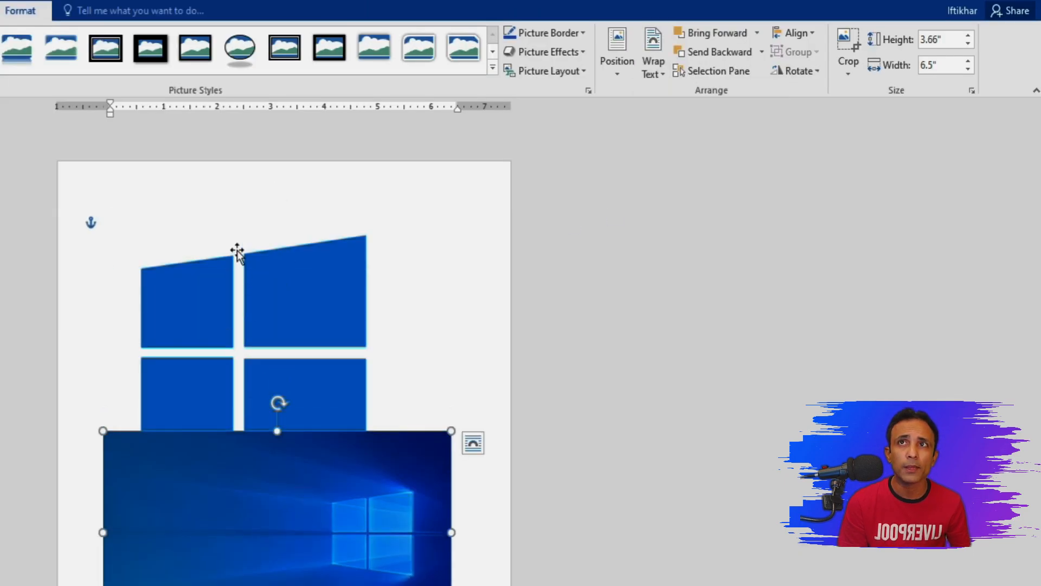
# - Reapply Behind Text wrapping to the Windows 10 logo picture
pyautogui.click(237, 254)
pyautogui.click(653, 64)
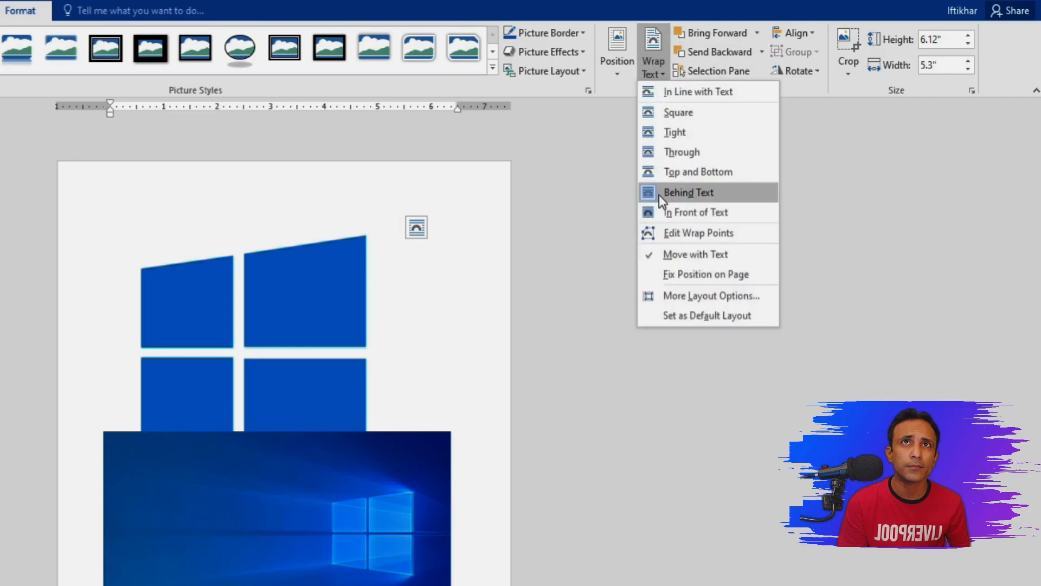
pyautogui.click(659, 194)
# - Reposition both pictures freely, with the Windows 10 logo toward the page's right side and the wallpaper overlapping it from the left edge
pyautogui.click(495, 434)
pyautogui.moveTo(495, 434); pyautogui.dragTo(506, 478)
pyautogui.click(503, 255)
pyautogui.moveTo(502, 254); pyautogui.dragTo(622, 253)
pyautogui.moveTo(490, 435); pyautogui.dragTo(377, 263)
pyautogui.moveTo(578, 300); pyautogui.dragTo(528, 294)
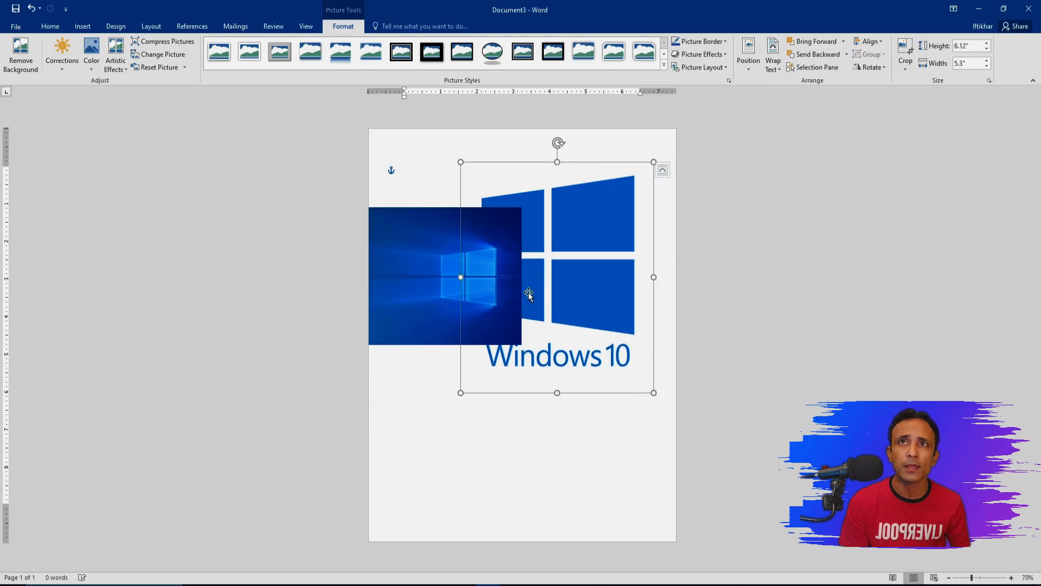
# - Insert a page break before the pictures and move the wallpaper picture onto the upper part of the first page
pyautogui.click(513, 466)
pyautogui.hotkey('ctrl', 'Return')
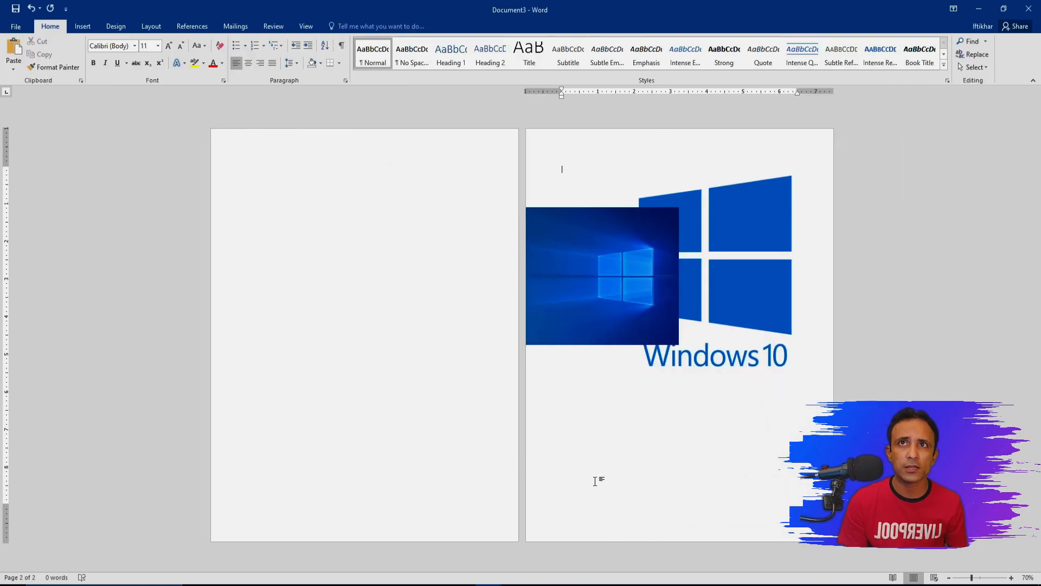
pyautogui.moveTo(600, 268); pyautogui.dragTo(423, 227)
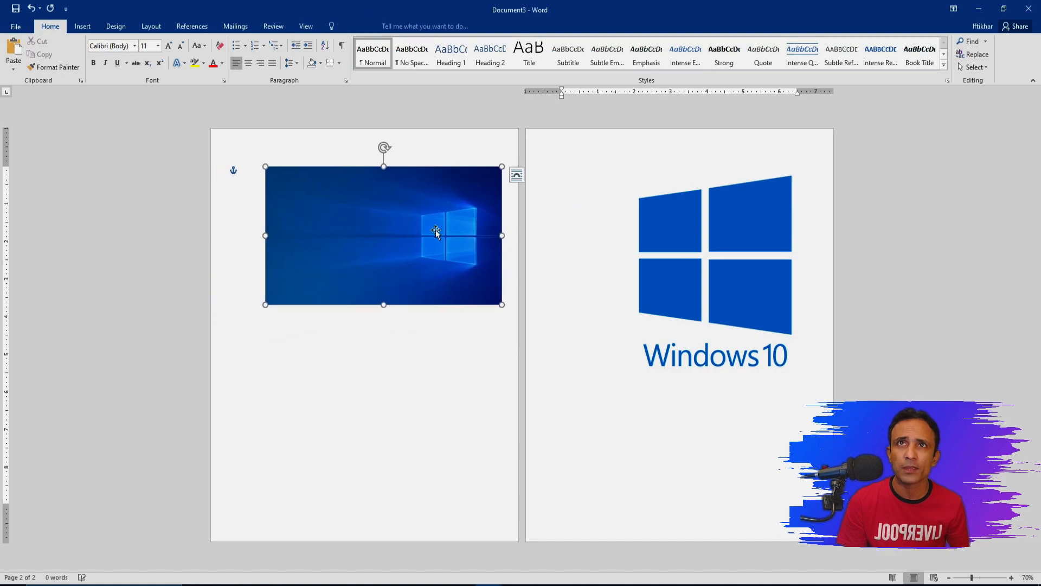
# - Shrink the Windows 10 logo to about 3.17" high by 2.75" wide and place it near the second page's upper-right margin
pyautogui.moveTo(691, 238); pyautogui.dragTo(670, 264)
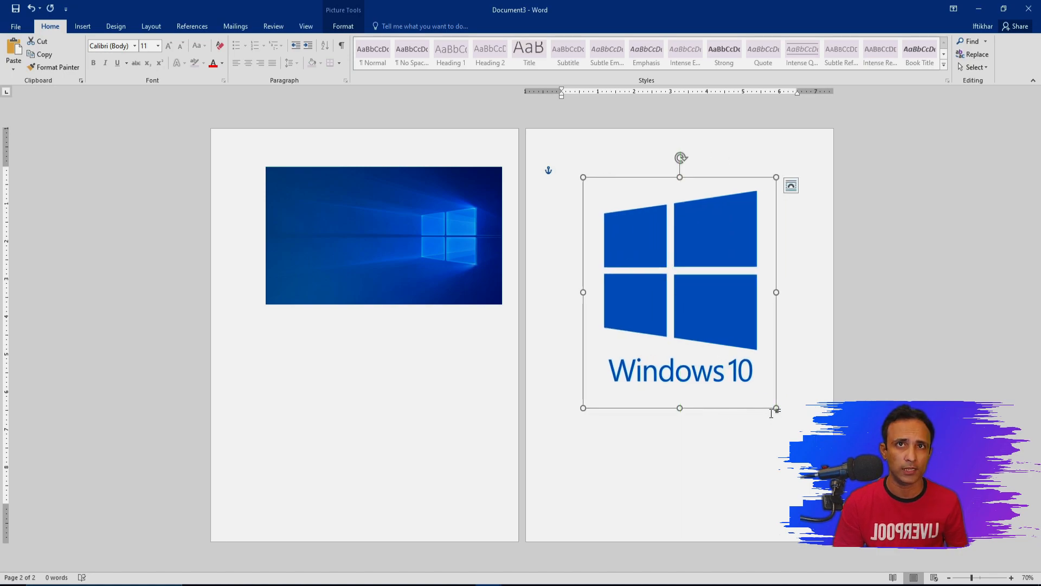
pyautogui.moveTo(774, 408); pyautogui.dragTo(689, 295)
pyautogui.moveTo(635, 248); pyautogui.dragTo(735, 235)
# - Shrink the wallpaper picture to about 2.99" high by 5.31" wide and place it near the first page's upper-left margin
pyautogui.moveTo(428, 278); pyautogui.dragTo(396, 256)
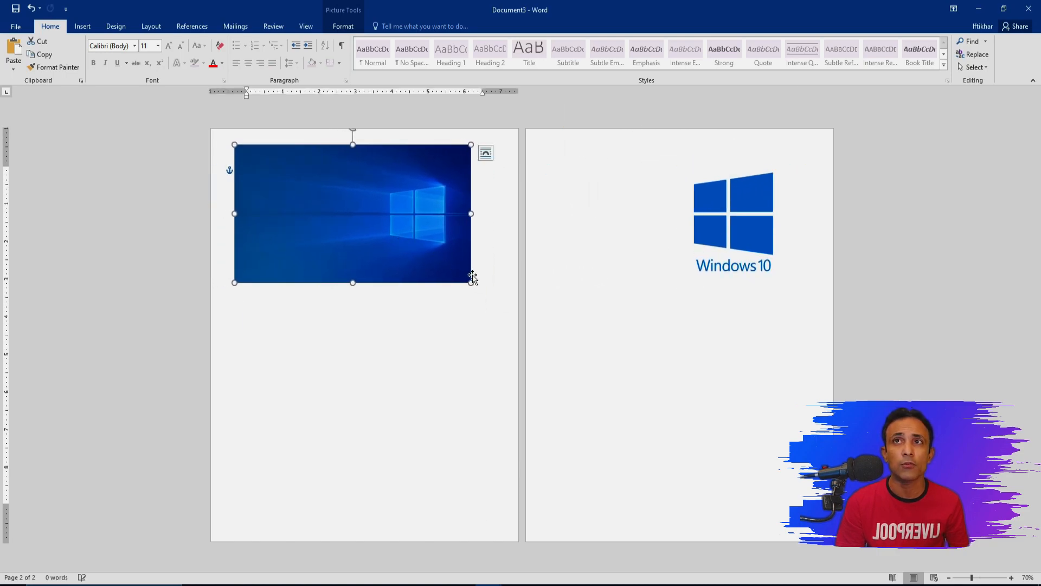
pyautogui.moveTo(471, 282); pyautogui.dragTo(427, 254)
pyautogui.moveTo(362, 227); pyautogui.dragTo(371, 241)
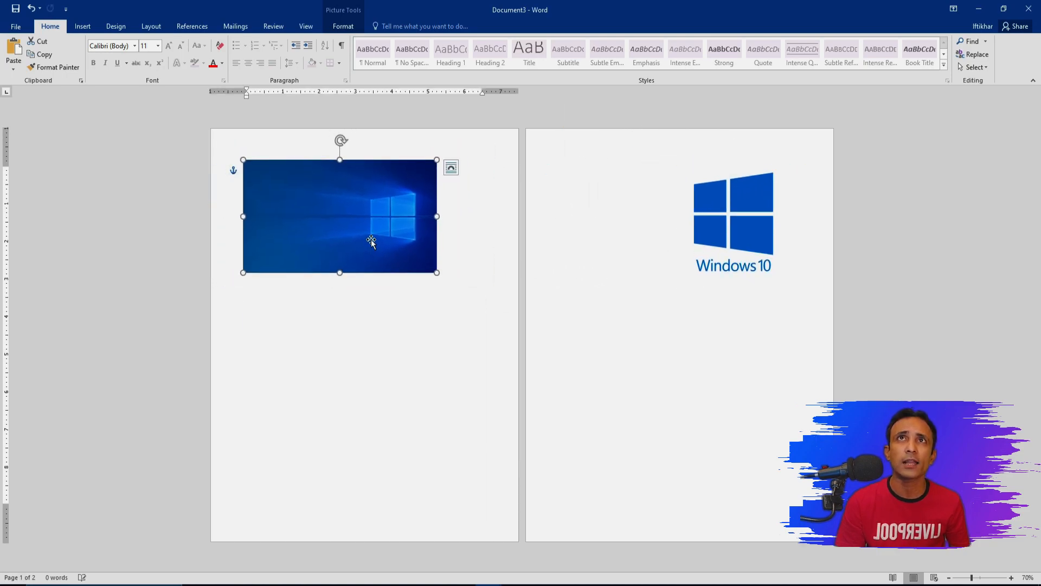
# - Check the text wrapping options of the wallpaper picture and of the Windows 10 logo
pyautogui.doubleClick(358, 211)
pyautogui.click(771, 66)
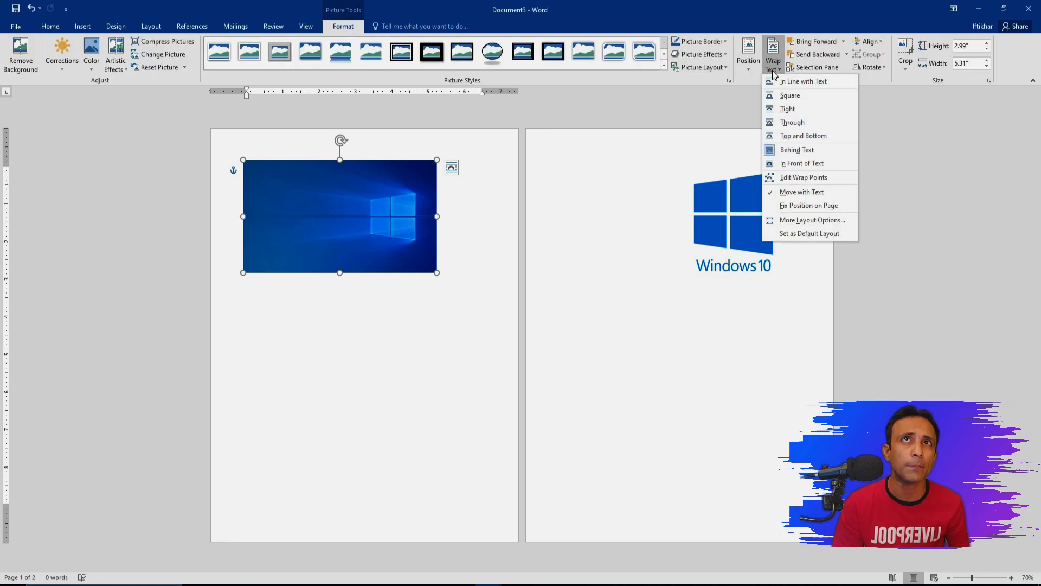
pyautogui.click(609, 206)
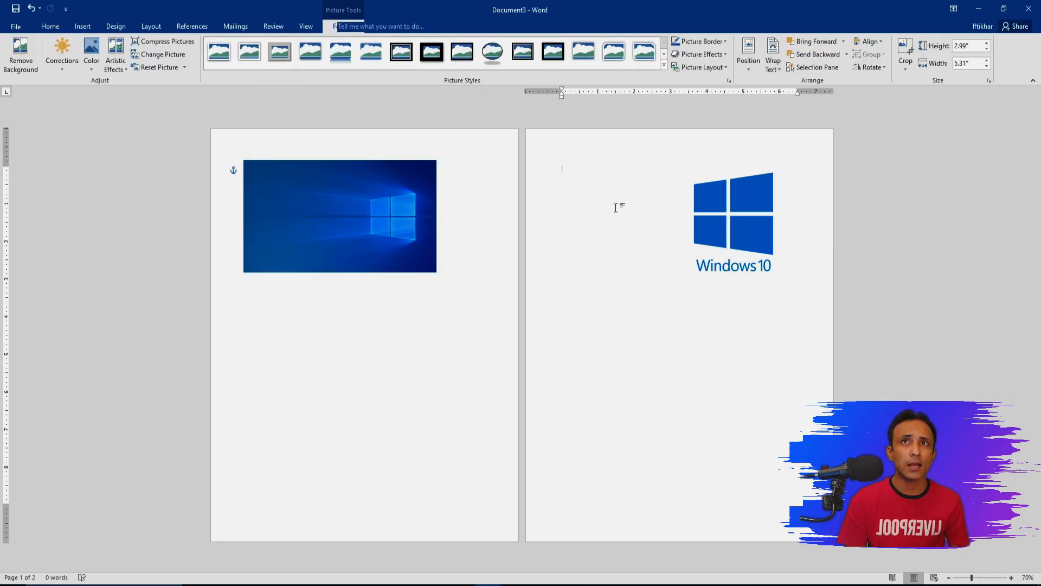
pyautogui.click(751, 226)
pyautogui.click(565, 186)
pyautogui.click(746, 195)
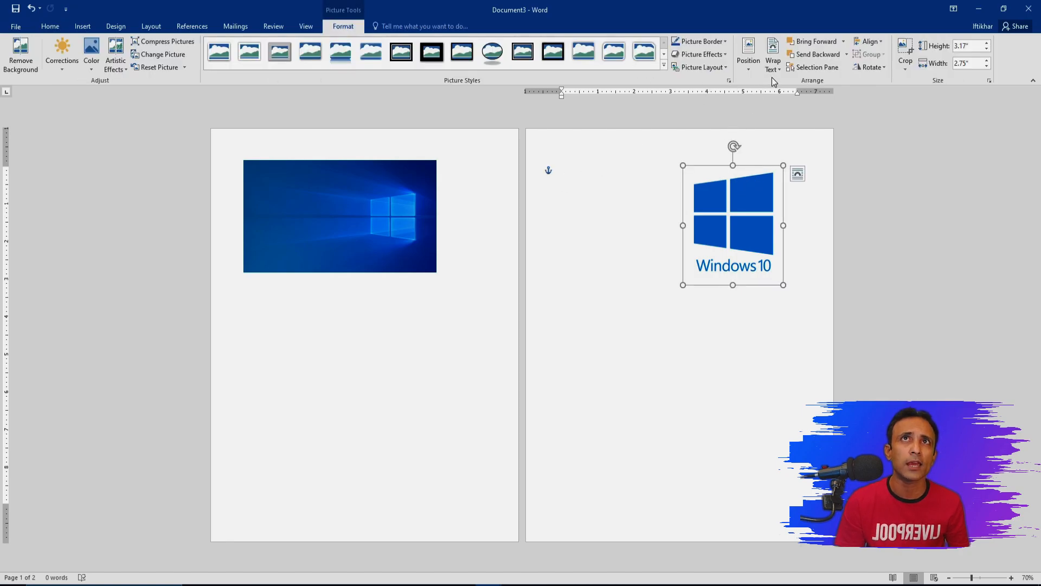
pyautogui.click(771, 66)
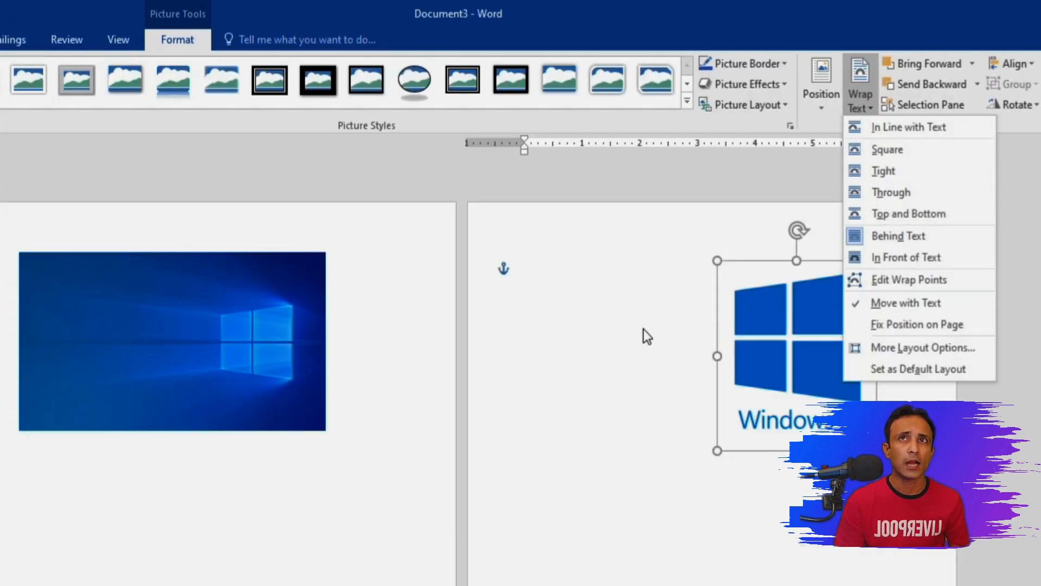
pyautogui.click(645, 333)
pyautogui.click(580, 309)
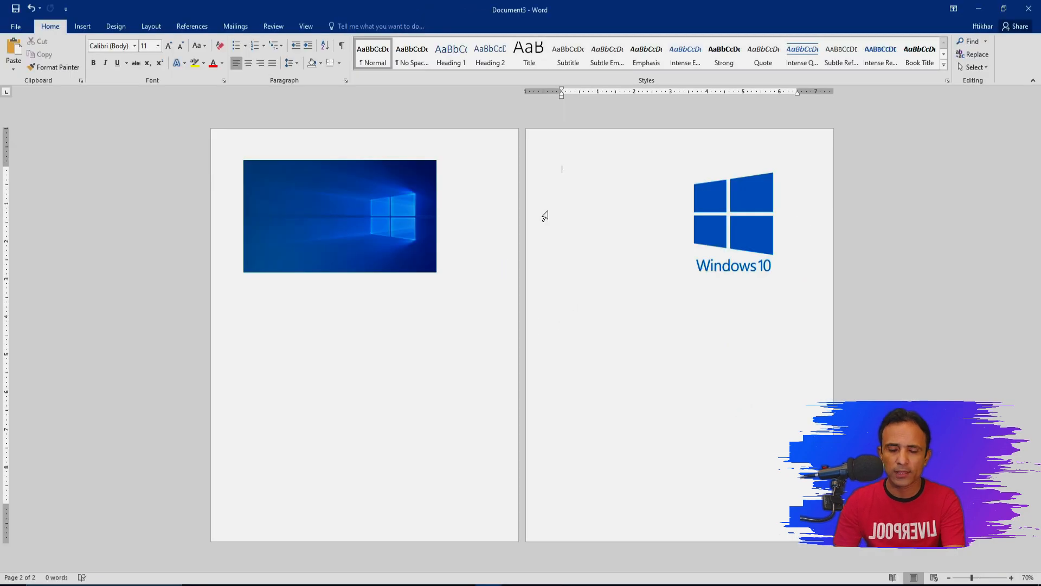
# - Enter the sample text "IAGFFGSDFGSKJDFG SKJFGK" at the start of the second page and select that line
pyautogui.write('FG SKJFGK')
pyautogui.hotkey('ctrl', 'a')
pyautogui.click(545, 216)
pyautogui.hotkey('ctrl', 'a')
pyautogui.click(545, 216)
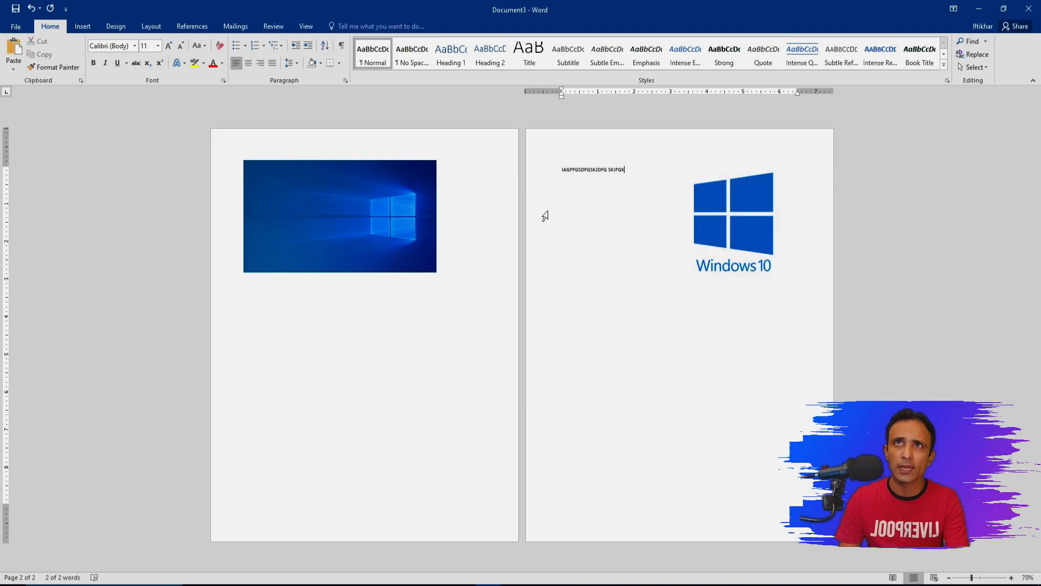
pyautogui.moveTo(627, 172); pyautogui.dragTo(557, 170)
pyautogui.click(596, 206)
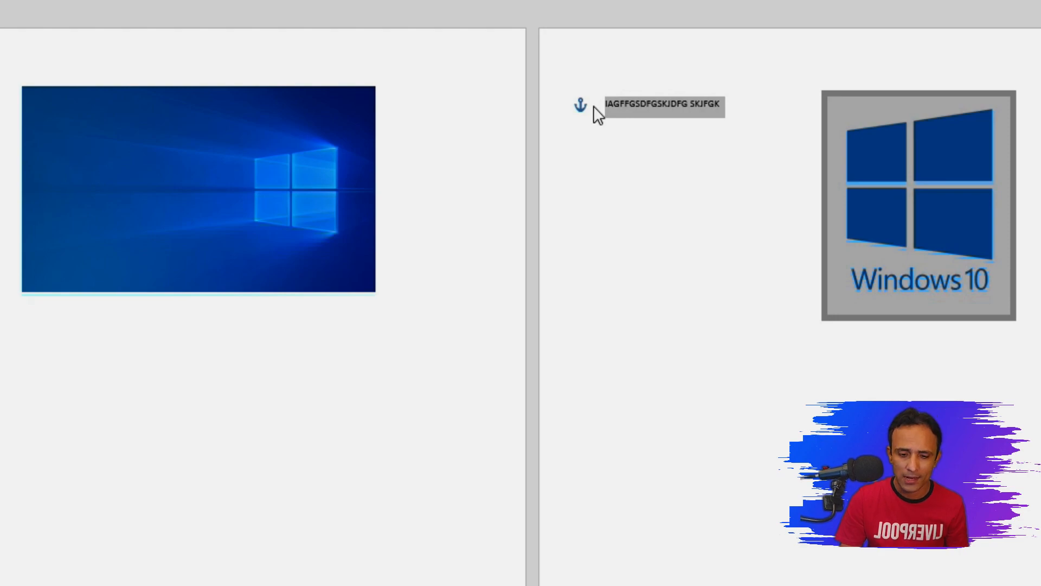
# - Enlarge the selected sample text line on the second page to 31 pt and deselect it
pyautogui.hotkey('ctrl', ']')
pyautogui.hotkey('ctrl', ']')
pyautogui.hotkey('ctrl', ']')
pyautogui.hotkey('ctrl', ']')
pyautogui.hotkey('ctrl', ']')
pyautogui.hotkey('ctrl', ']')
pyautogui.hotkey('ctrl', ']')
pyautogui.hotkey('ctrl', ']')
pyautogui.hotkey('ctrl', ']')
pyautogui.hotkey('ctrl', ']')
pyautogui.hotkey('ctrl', ']')
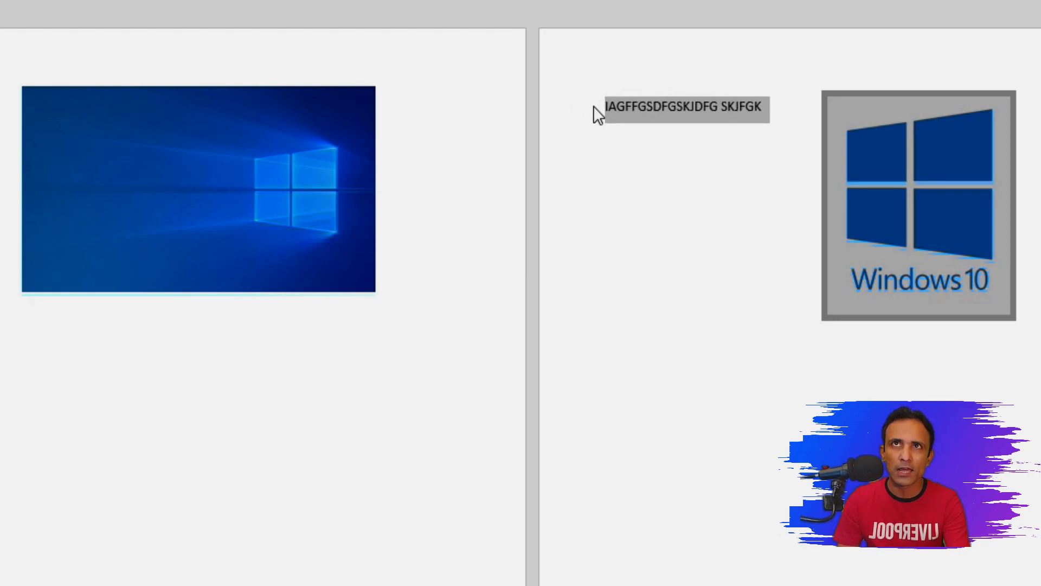
pyautogui.hotkey('ctrl', ']')
pyautogui.hotkey('ctrl', ']')
pyautogui.hotkey('ctrl', ']')
pyautogui.hotkey('ctrl', ']')
pyautogui.hotkey('ctrl', ']')
pyautogui.hotkey('ctrl', ']')
pyautogui.hotkey('ctrl', ']')
pyautogui.hotkey('ctrl', ']')
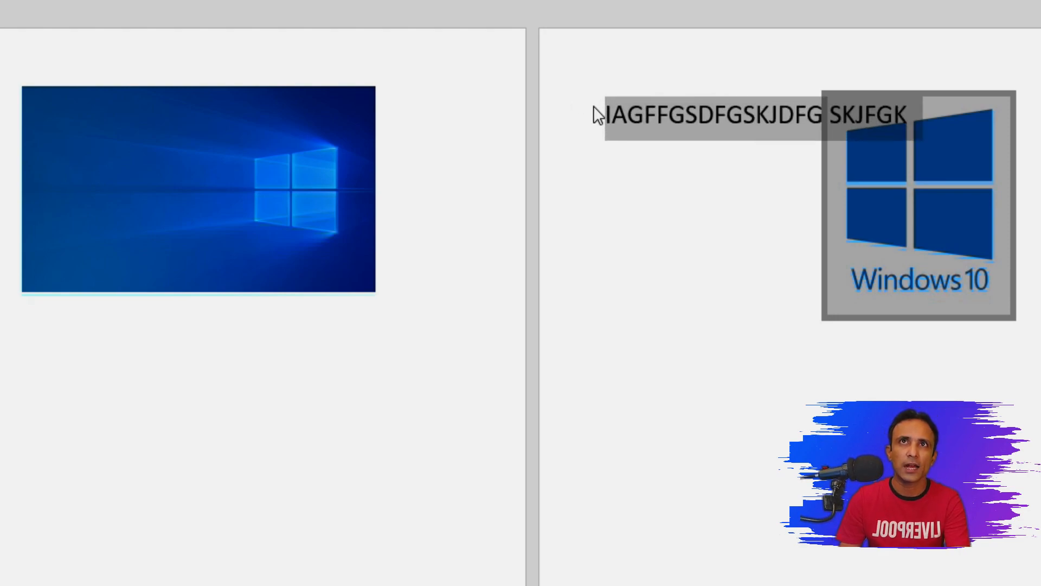
pyautogui.click(689, 283)
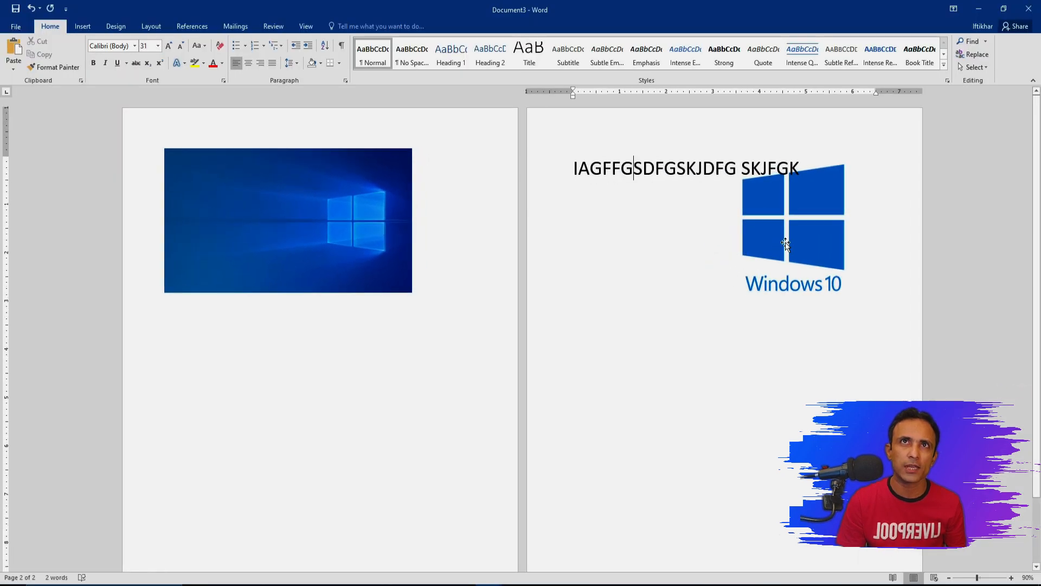
# - Set the Windows 10 logo's text wrapping to In Front of Text and move it over the end of the sample line
pyautogui.moveTo(786, 244); pyautogui.dragTo(779, 211)
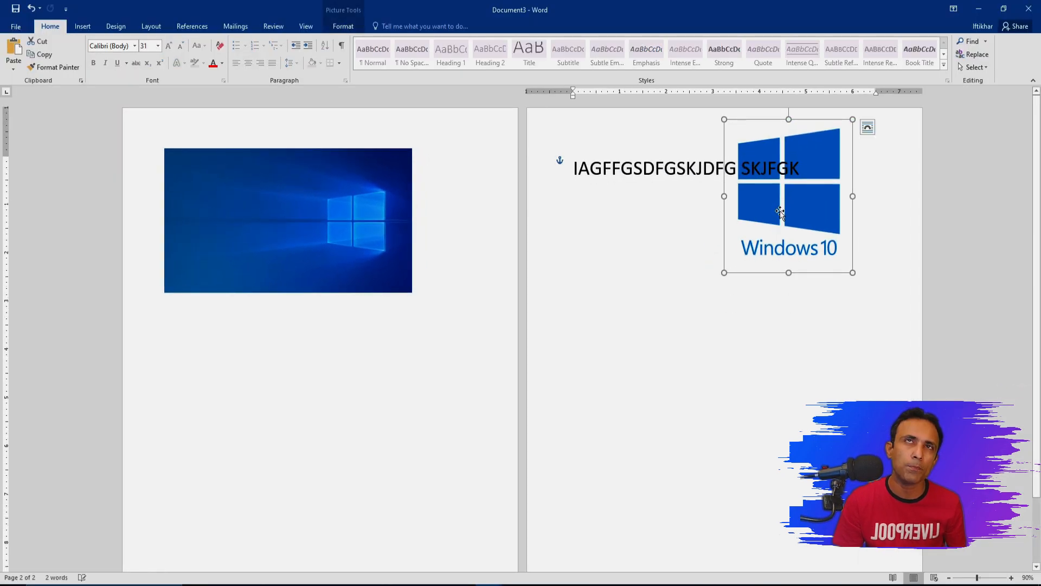
pyautogui.doubleClick(779, 212)
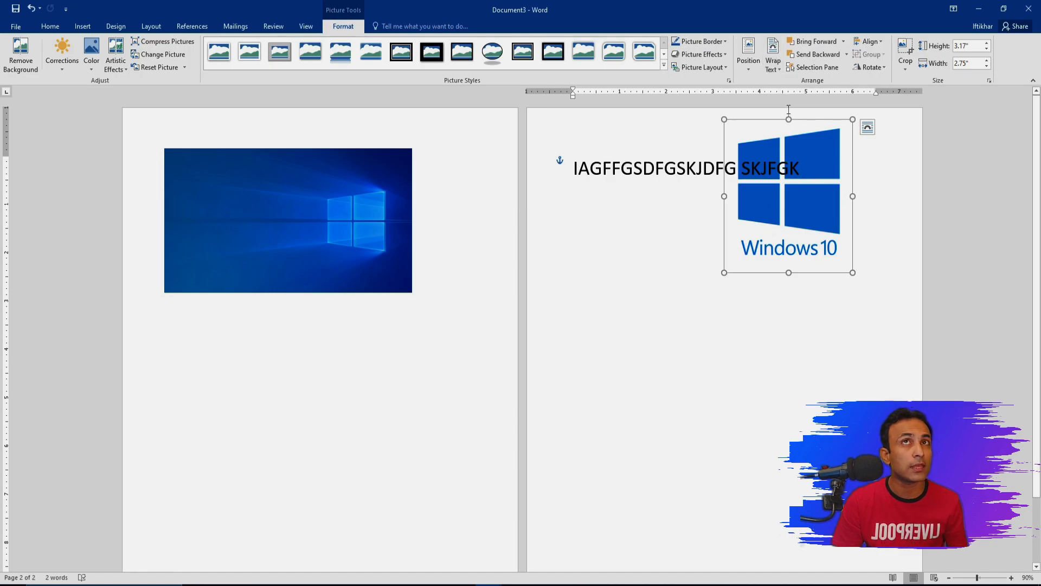
pyautogui.click(771, 69)
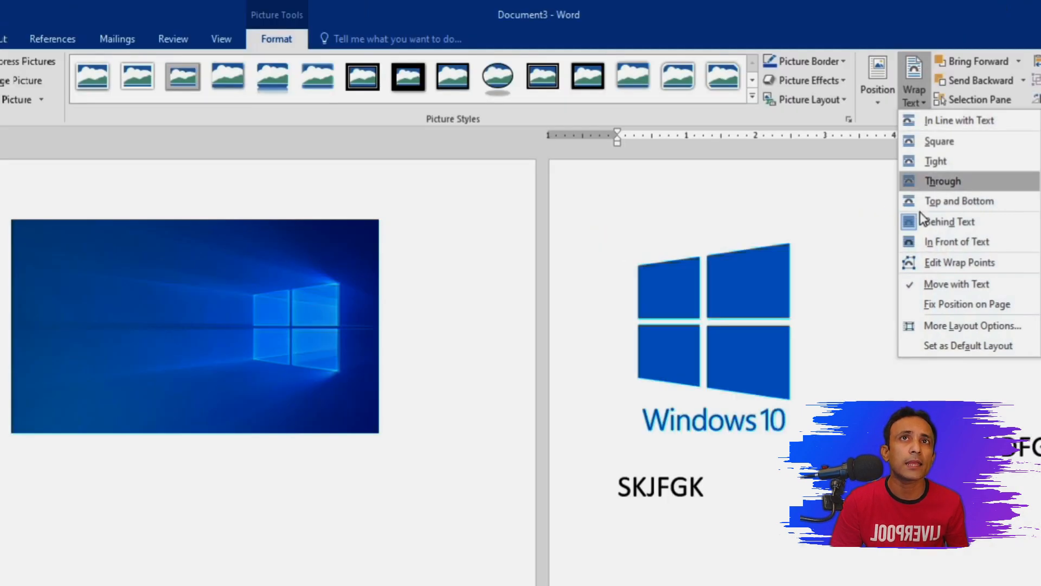
pyautogui.click(942, 242)
pyautogui.moveTo(923, 325); pyautogui.dragTo(856, 252)
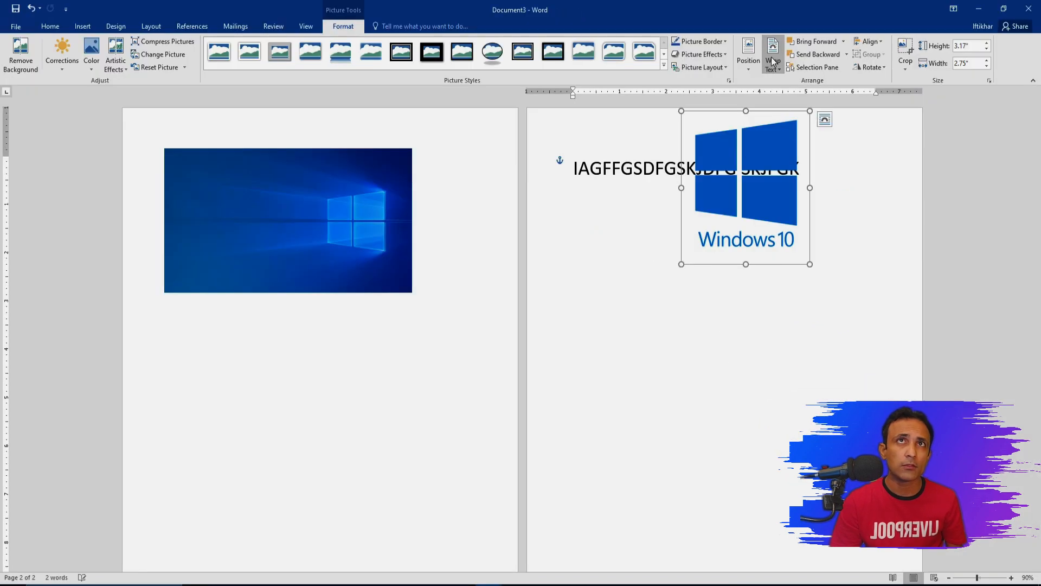
# - Set the Windows 10 logo's text wrapping to Behind Text and move it below the sample line
pyautogui.click(774, 61)
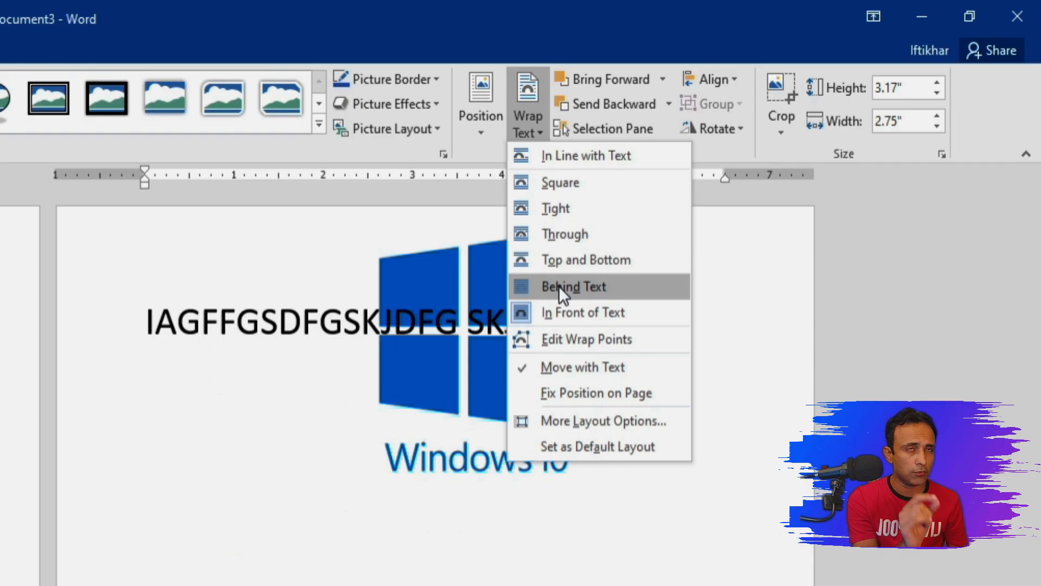
pyautogui.click(558, 285)
pyautogui.moveTo(475, 440); pyautogui.dragTo(585, 433)
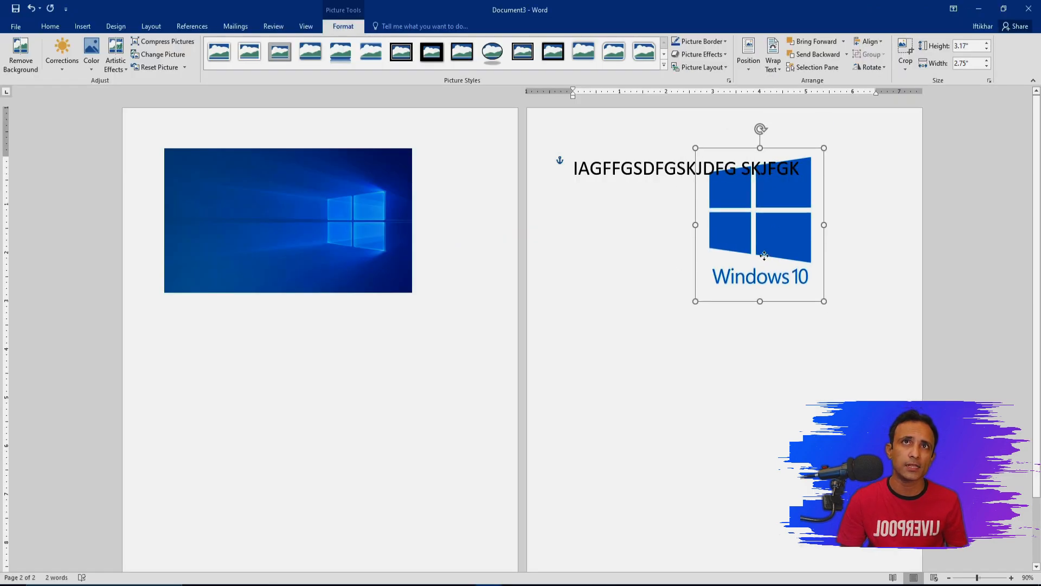
pyautogui.moveTo(802, 224); pyautogui.dragTo(766, 325)
# - Move the wallpaper picture under the sample line on the second page with its text wrapping set to Behind Text
pyautogui.moveTo(255, 211); pyautogui.dragTo(606, 206)
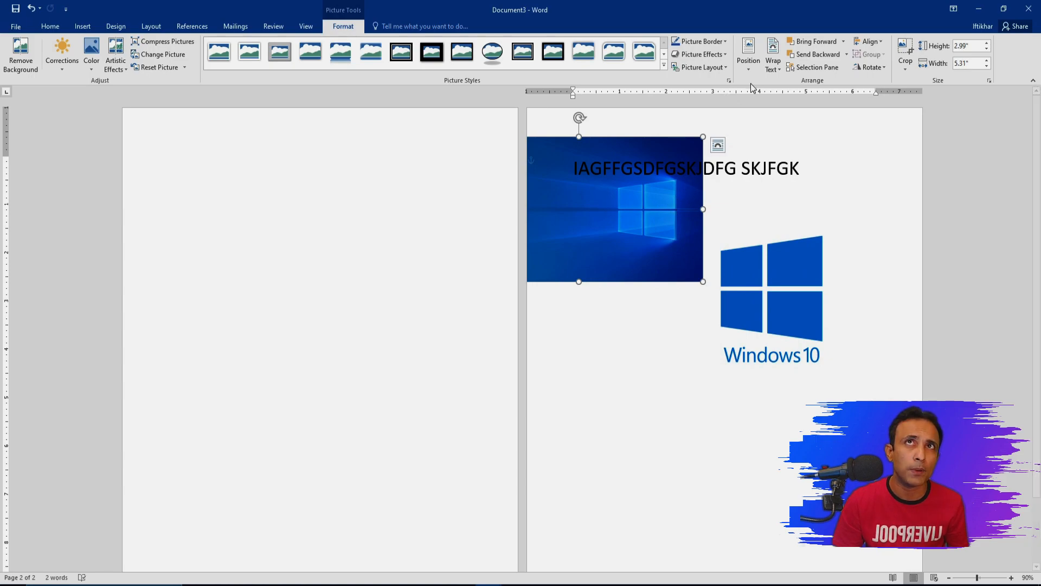
pyautogui.click(769, 65)
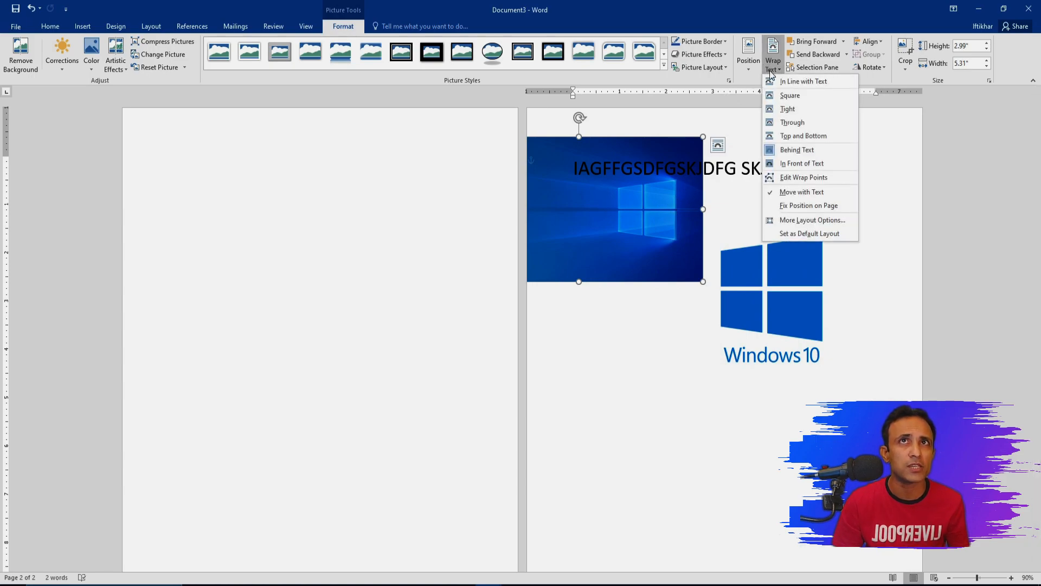
pyautogui.click(786, 147)
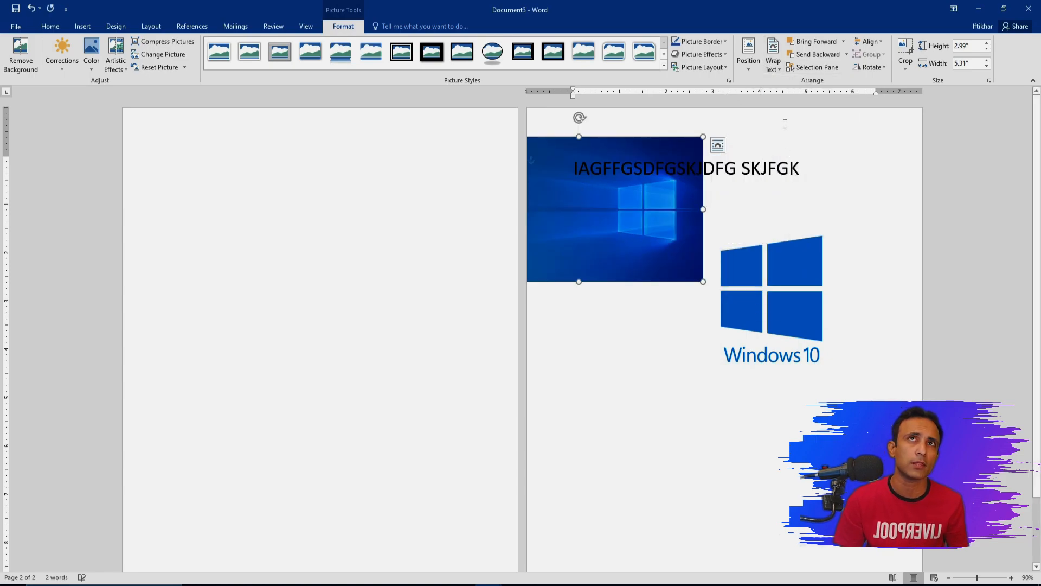
# - Review the wallpaper picture's text wrapping options and move the picture back to the first page's upper-left area
pyautogui.click(776, 67)
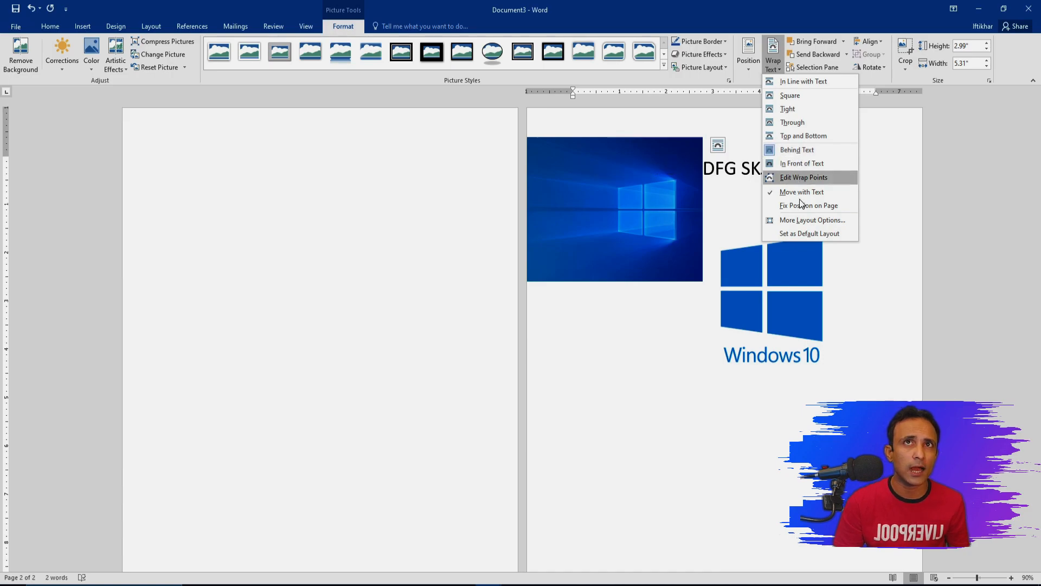
pyautogui.click(622, 248)
pyautogui.moveTo(622, 248); pyautogui.dragTo(301, 243)
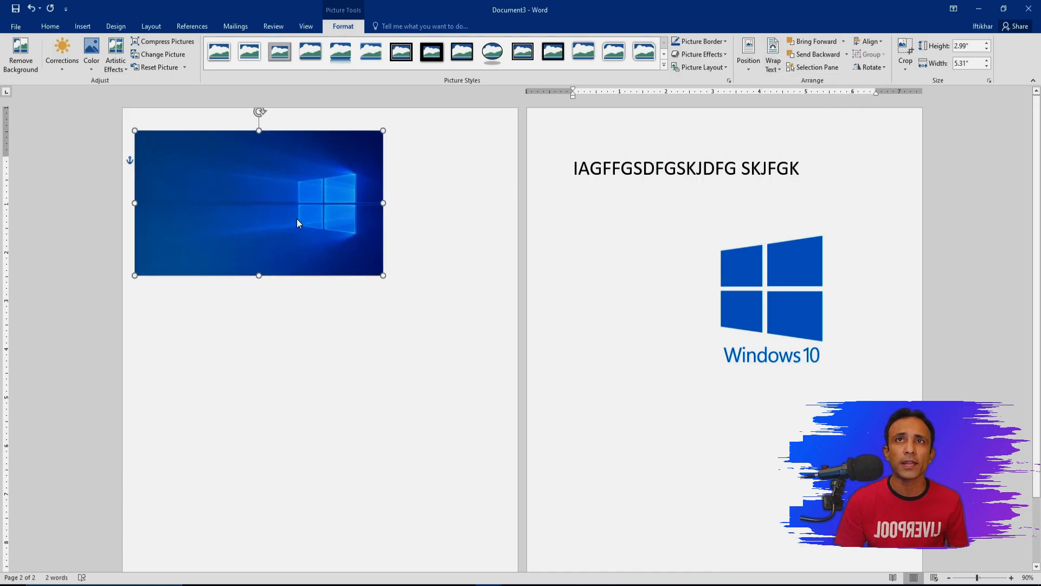
# - Delete the sample text line and the Windows 10 logo from the second page
pyautogui.click(749, 257)
pyautogui.moveTo(571, 164); pyautogui.dragTo(873, 355)
pyautogui.press('Delete')
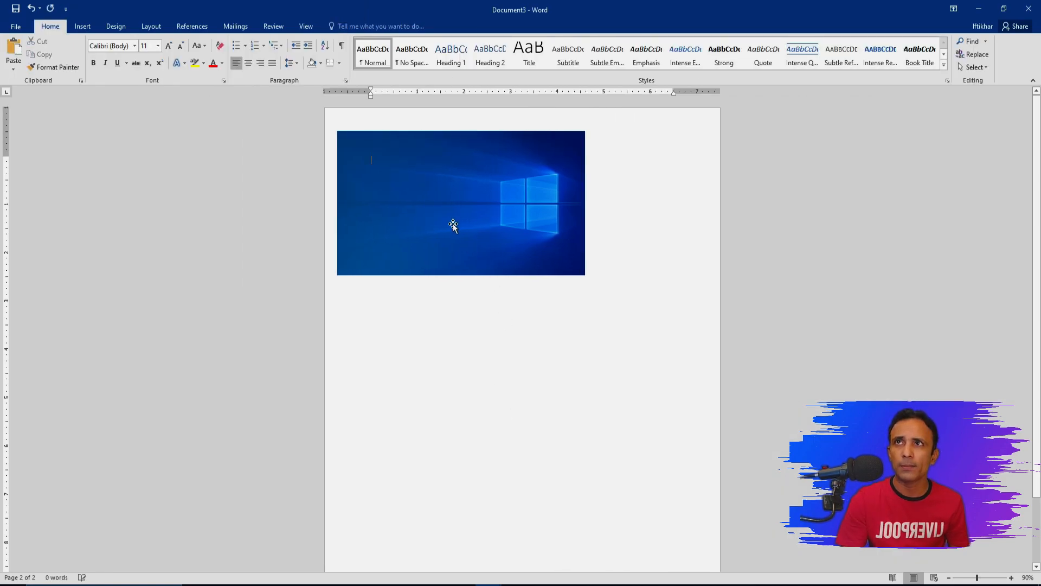
# - Move the wallpaper picture to align its left edge with the left margin near the top of the page
pyautogui.moveTo(453, 224)
pyautogui.mouseDown()
pyautogui.moveTo(525, 237)
pyautogui.moveTo(471, 221)
pyautogui.mouseUp()
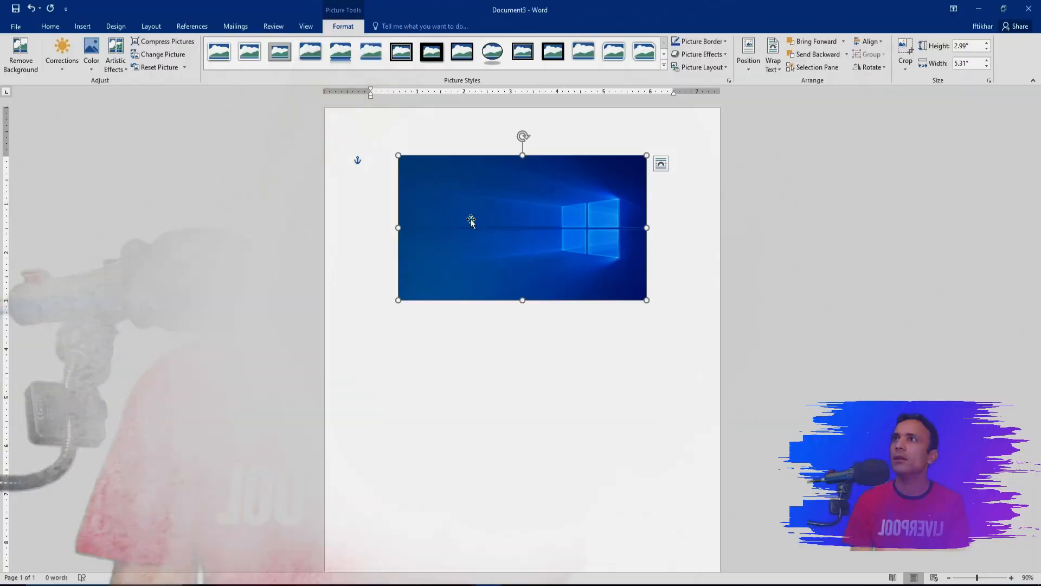
pyautogui.moveTo(450, 205); pyautogui.dragTo(418, 199)
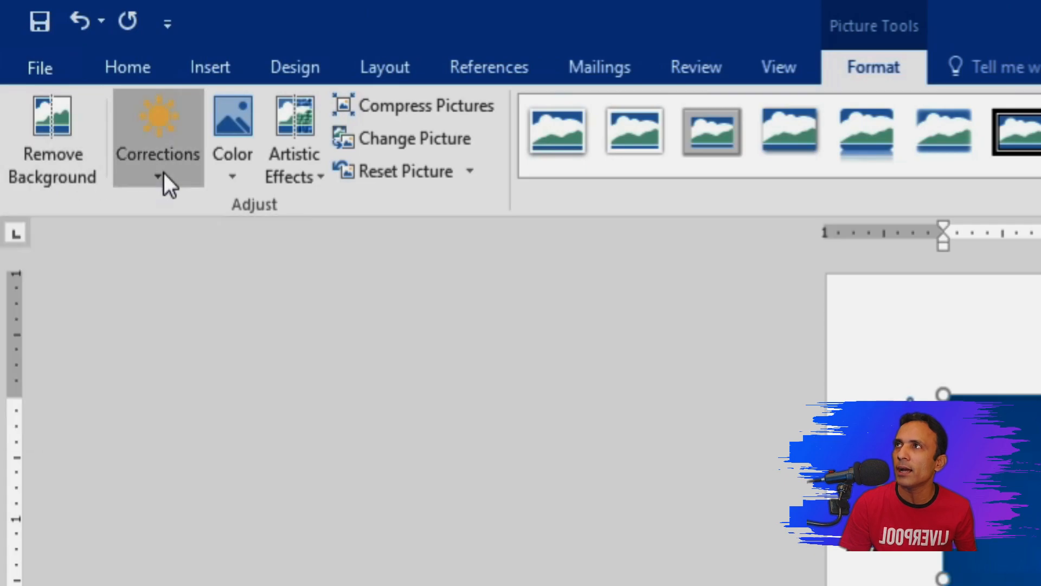
# - Try a brighter Brightness/Contrast preset and background removal on the wallpaper picture, and undo both
pyautogui.click(164, 172)
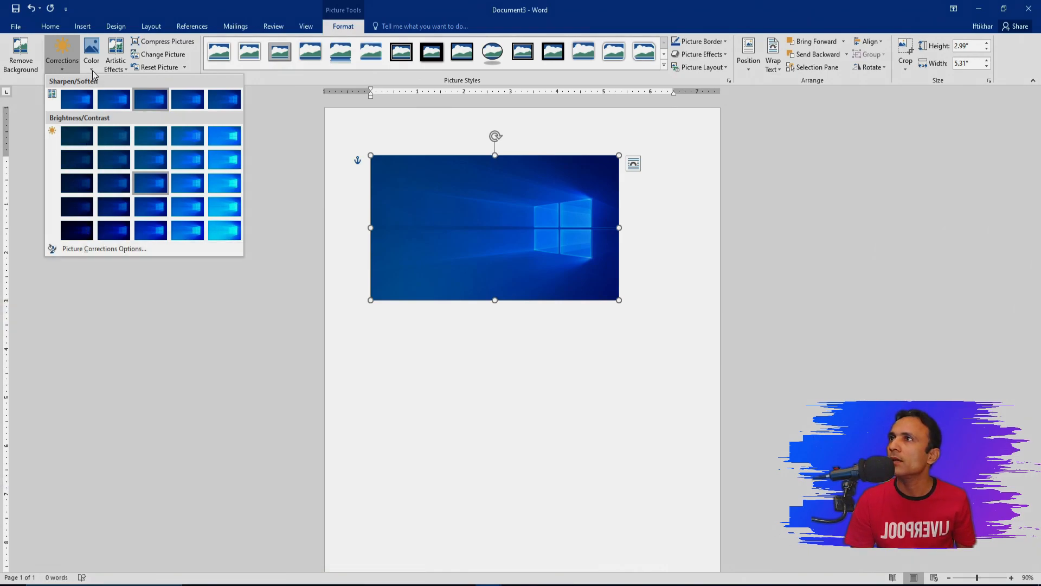
pyautogui.click(220, 160)
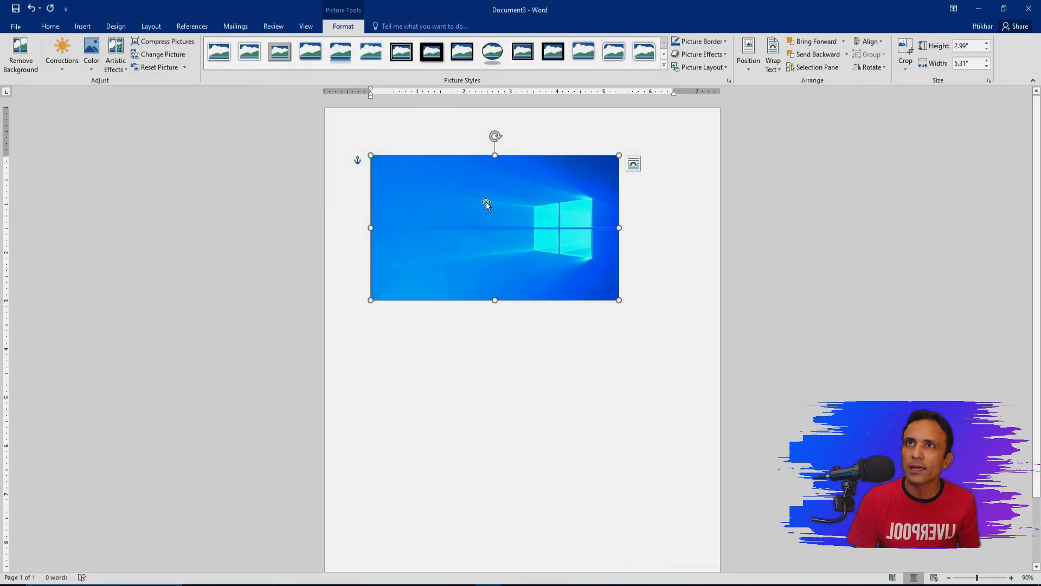
pyautogui.click(20, 54)
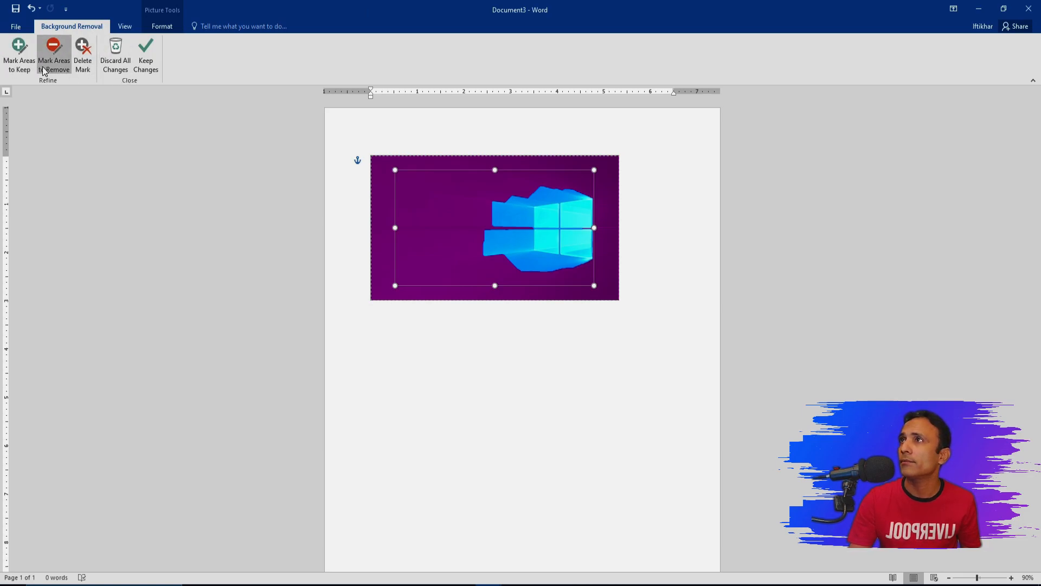
pyautogui.press('Escape')
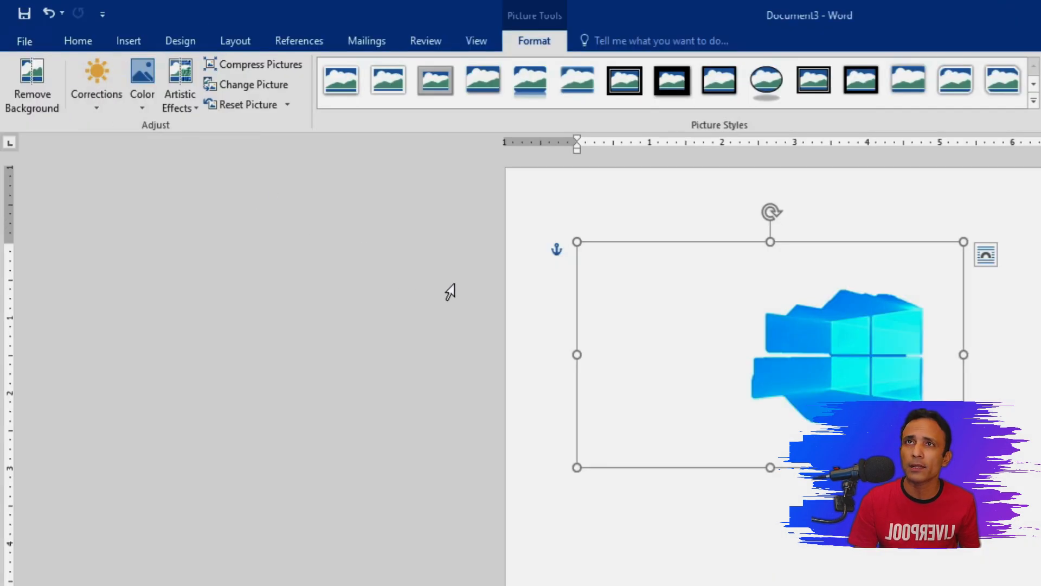
pyautogui.hotkey('ctrl', 'z')
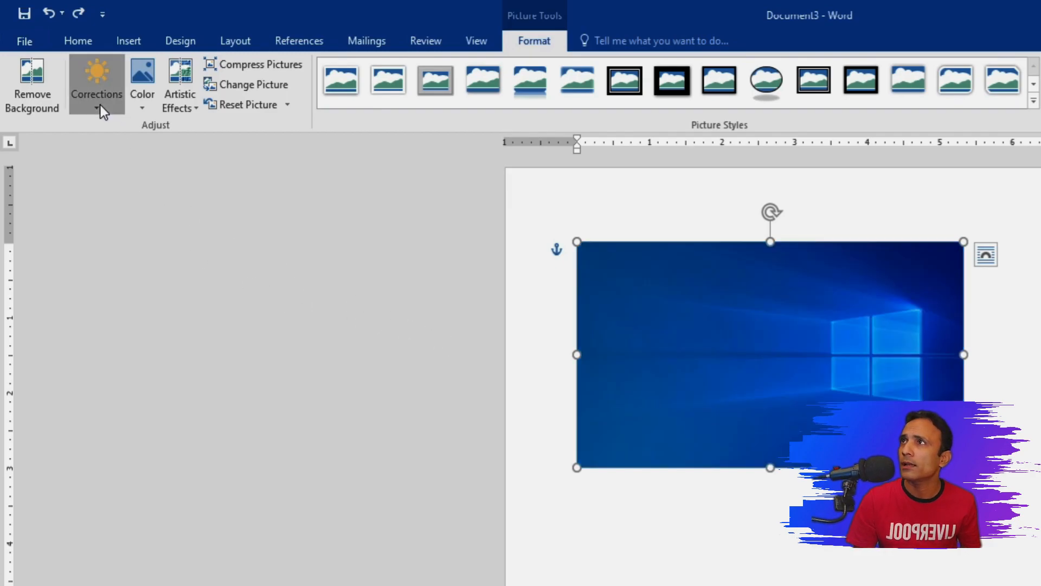
# - Try a darker Brightness/Contrast preset and a Sharpen/Soften preset on the wallpaper picture, and undo them
pyautogui.click(100, 103)
pyautogui.click(137, 298)
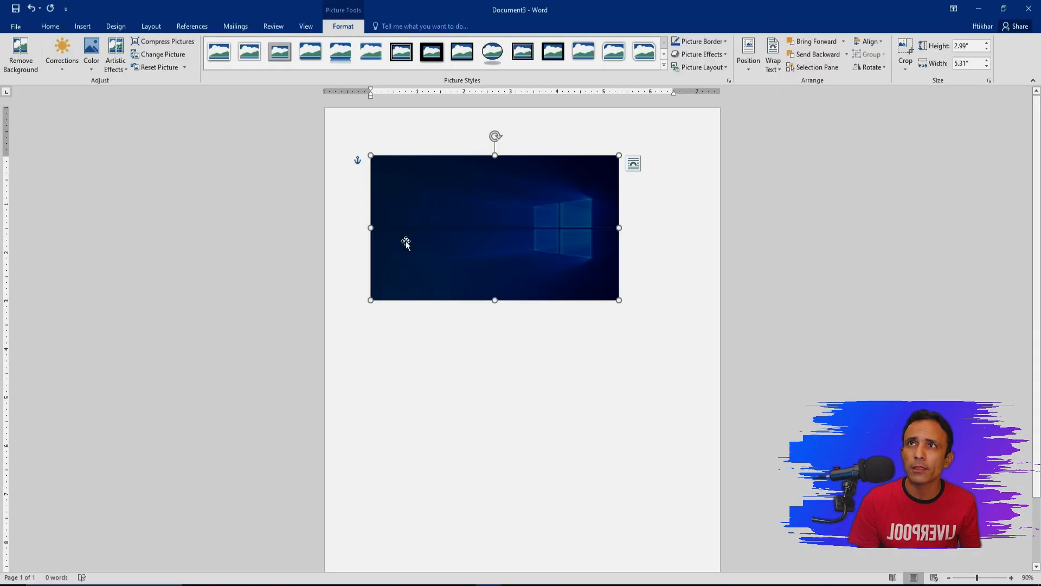
pyautogui.click(72, 98)
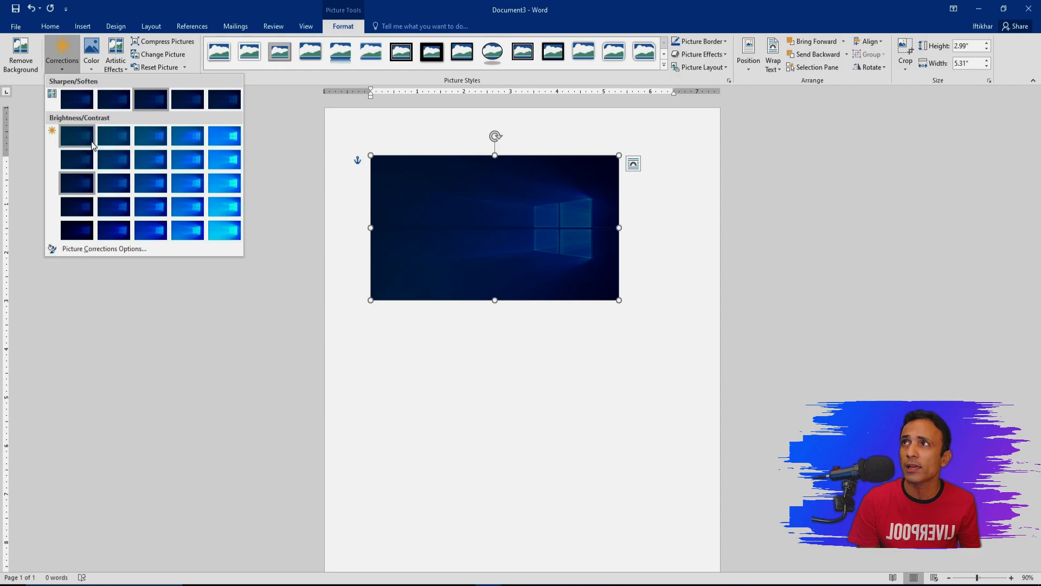
pyautogui.click(70, 99)
pyautogui.click(247, 181)
pyautogui.hotkey('ctrl', 'z')
# - Move the wallpaper picture slightly beyond the left margin and open its Picture Corrections Options
pyautogui.moveTo(488, 282)
pyautogui.mouseDown()
pyautogui.moveTo(569, 293)
pyautogui.moveTo(480, 298)
pyautogui.mouseUp()
pyautogui.click(62, 54)
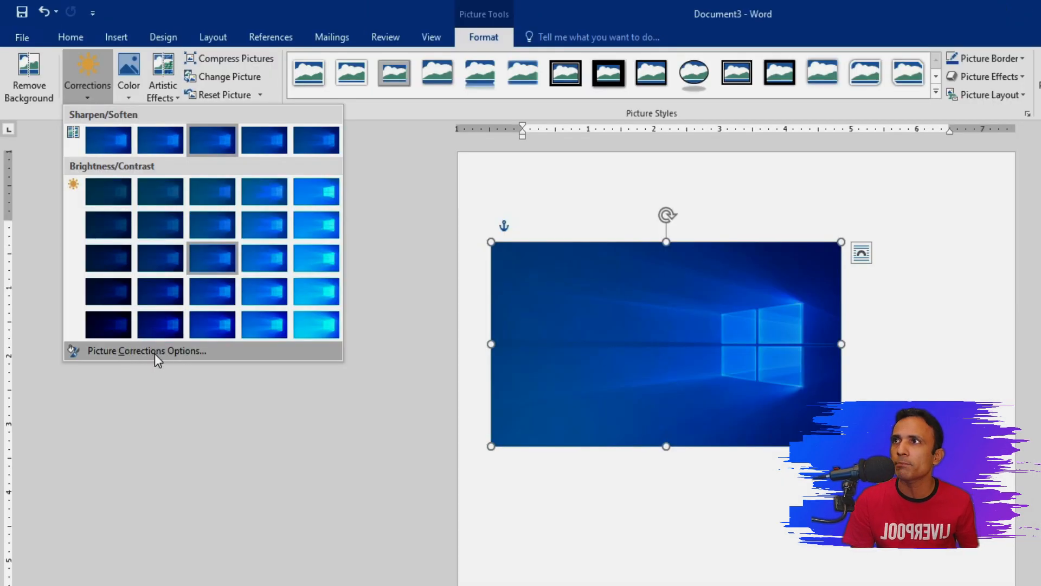
pyautogui.click(155, 353)
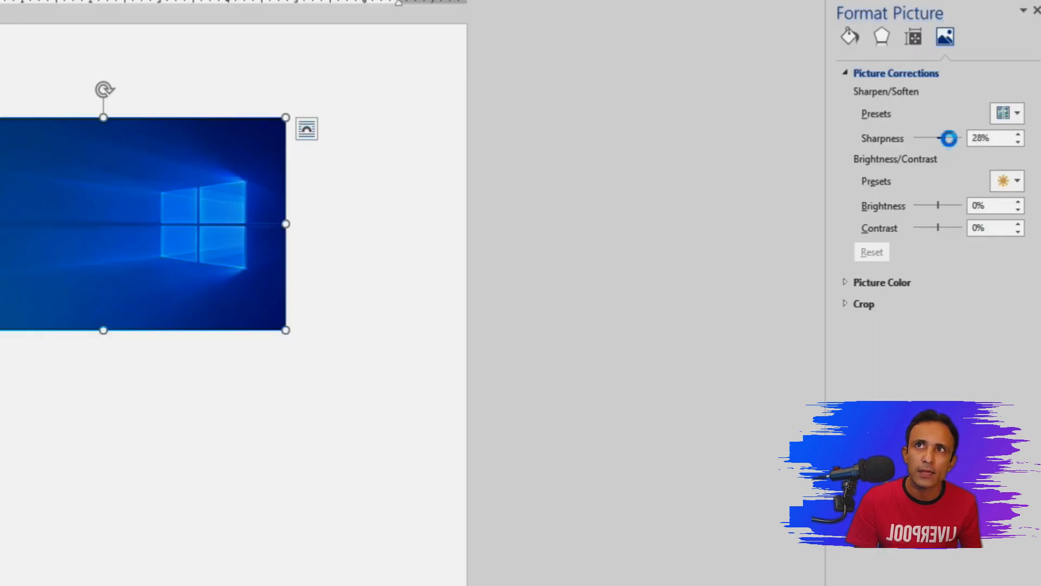
# - Raise the wallpaper picture's sharpness to 100% and compare it with a sharpness of -100%
pyautogui.click(922, 141)
pyautogui.moveTo(974, 157); pyautogui.dragTo(983, 153)
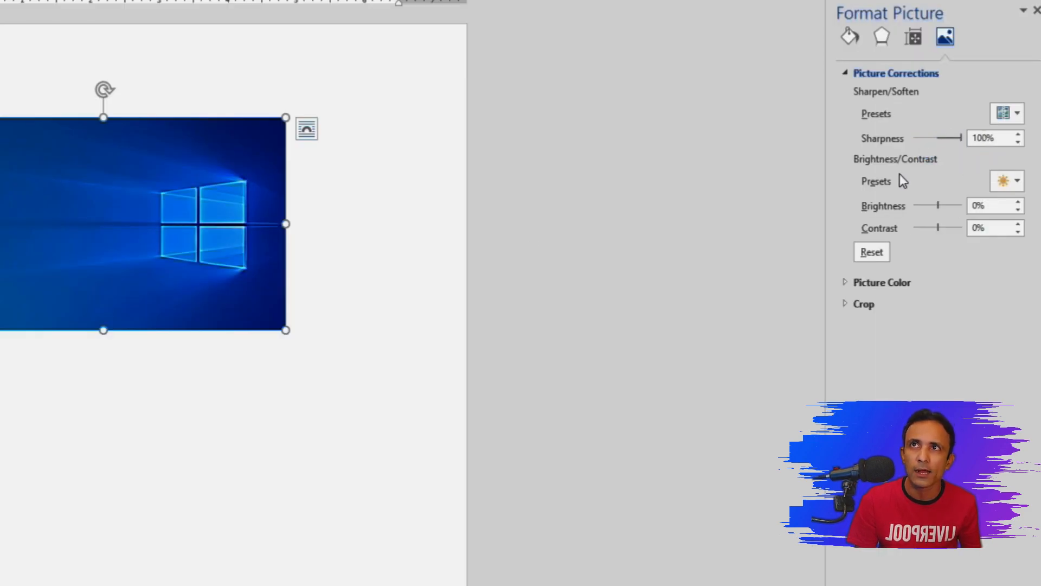
pyautogui.scroll(4, 206, 342)
pyautogui.scroll(3, 206, 341)
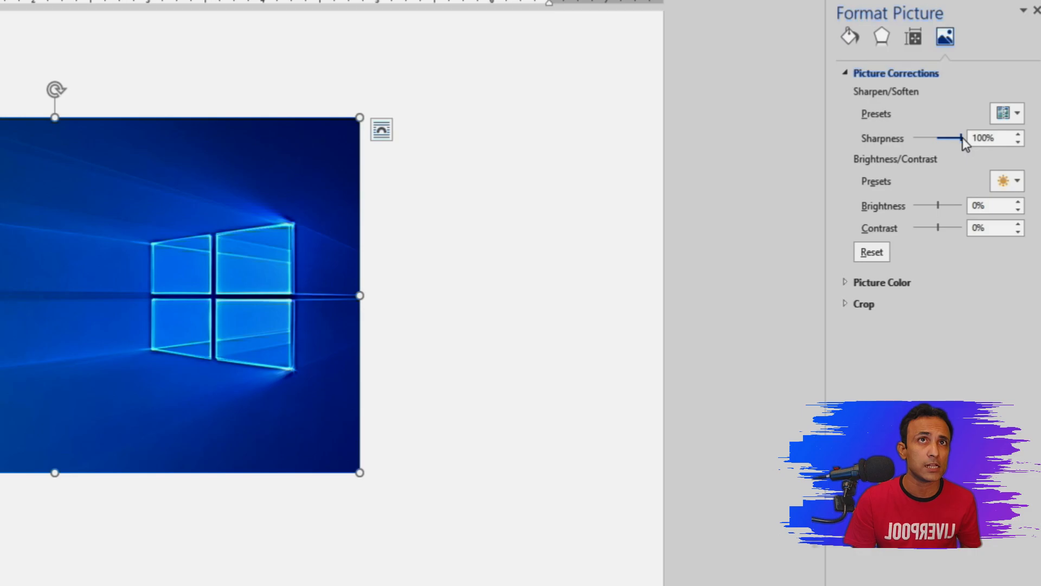
pyautogui.moveTo(962, 137); pyautogui.dragTo(895, 139)
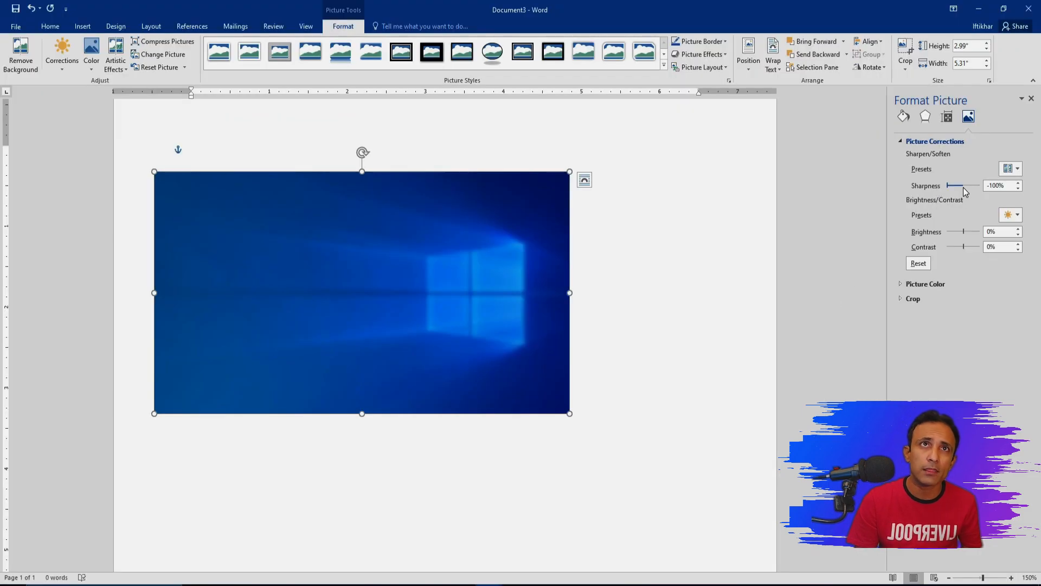
pyautogui.click(962, 187)
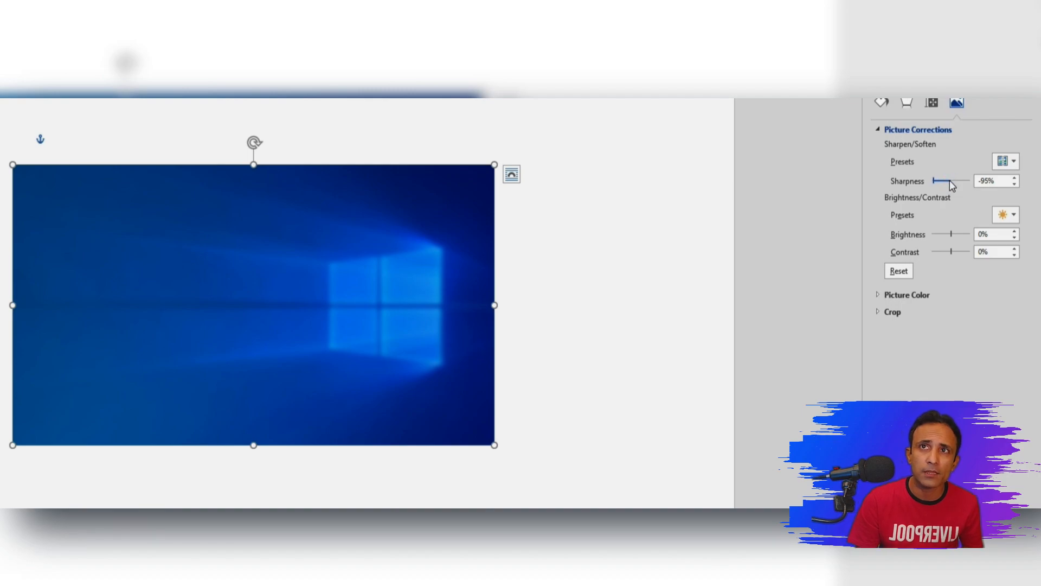
# - Set the wallpaper picture's sharpness to 99%, brightness to 31% and contrast to 36%
pyautogui.moveTo(947, 181); pyautogui.dragTo(954, 181)
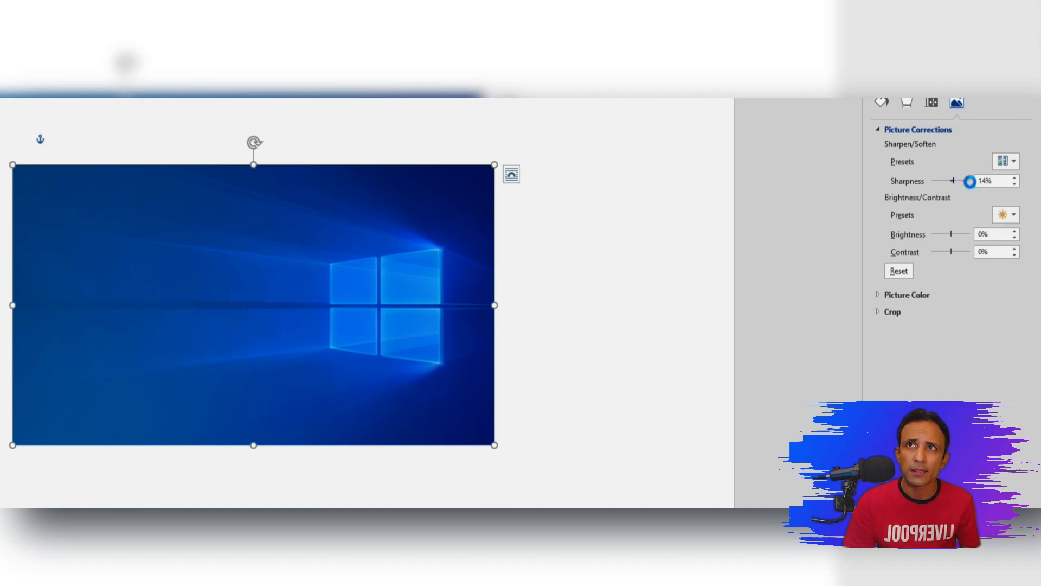
pyautogui.moveTo(969, 181); pyautogui.dragTo(970, 181)
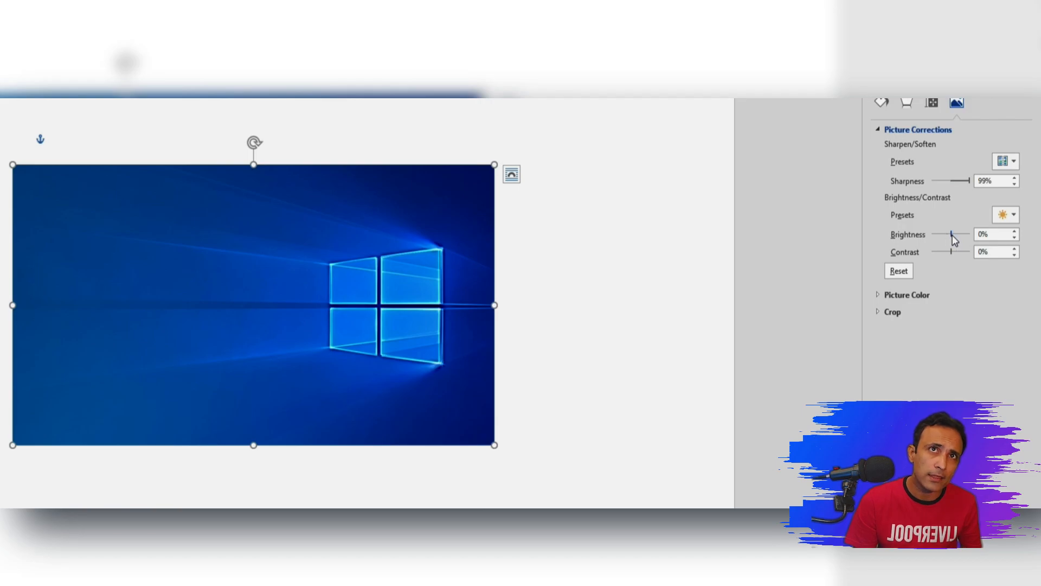
pyautogui.moveTo(955, 234); pyautogui.dragTo(970, 244)
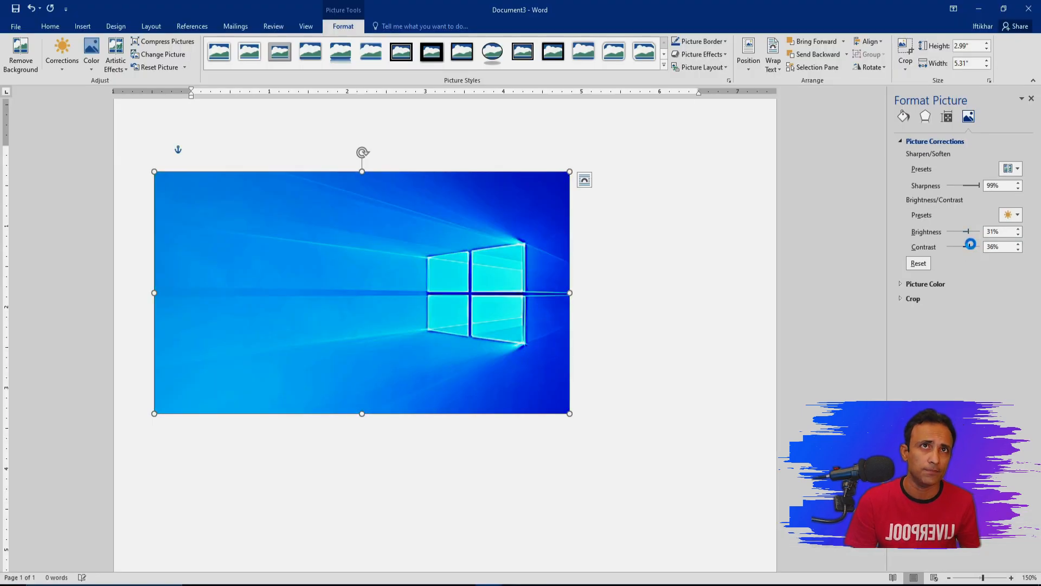
# - Reset the picture corrections, set the wallpaper picture's sharpness to 19%, and close the formatting settings
pyautogui.click(920, 266)
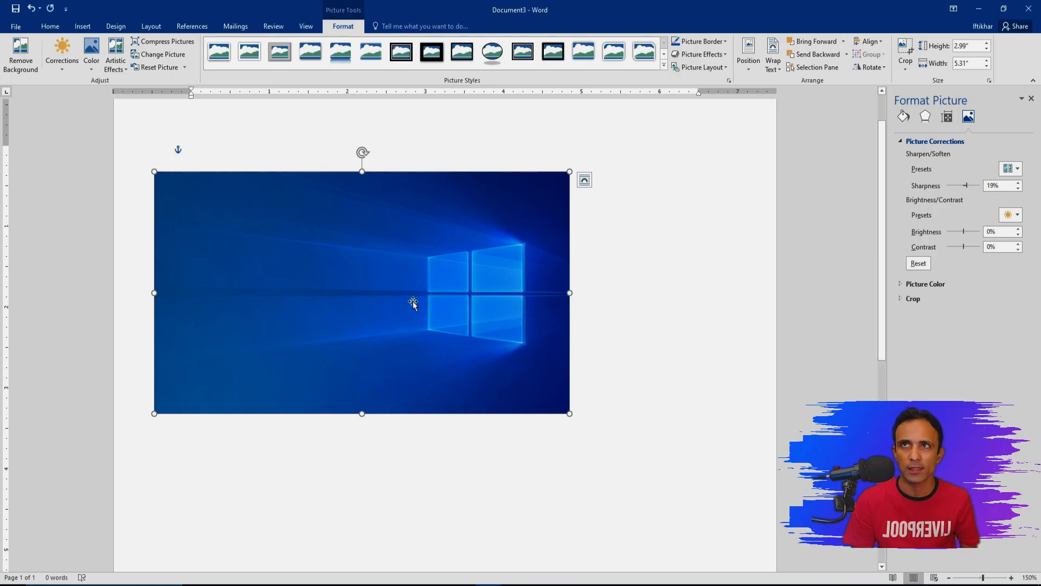
pyautogui.click(1032, 99)
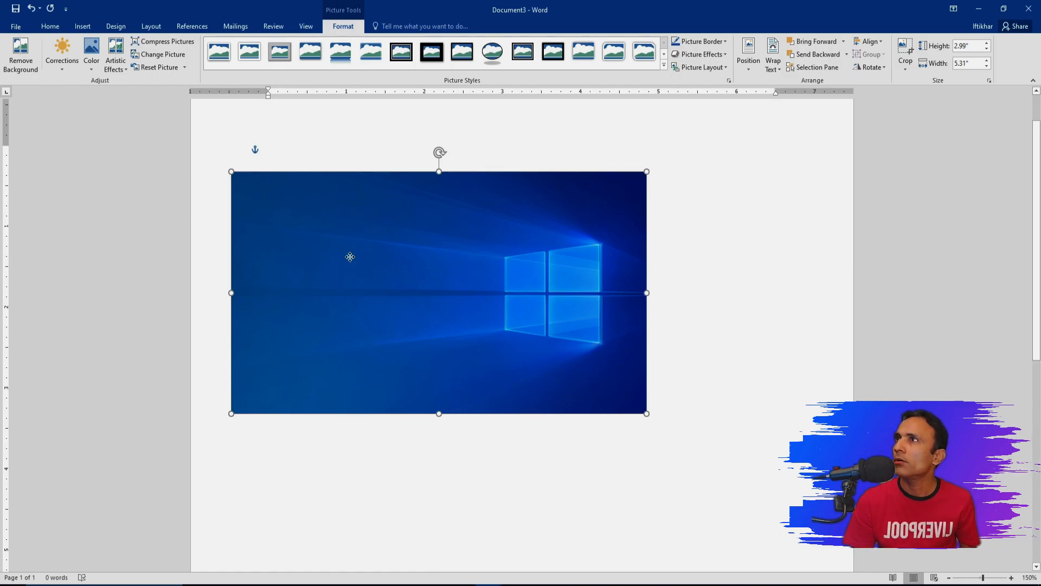
# - Recolor the wallpaper picture with the light gold preset
pyautogui.click(93, 67)
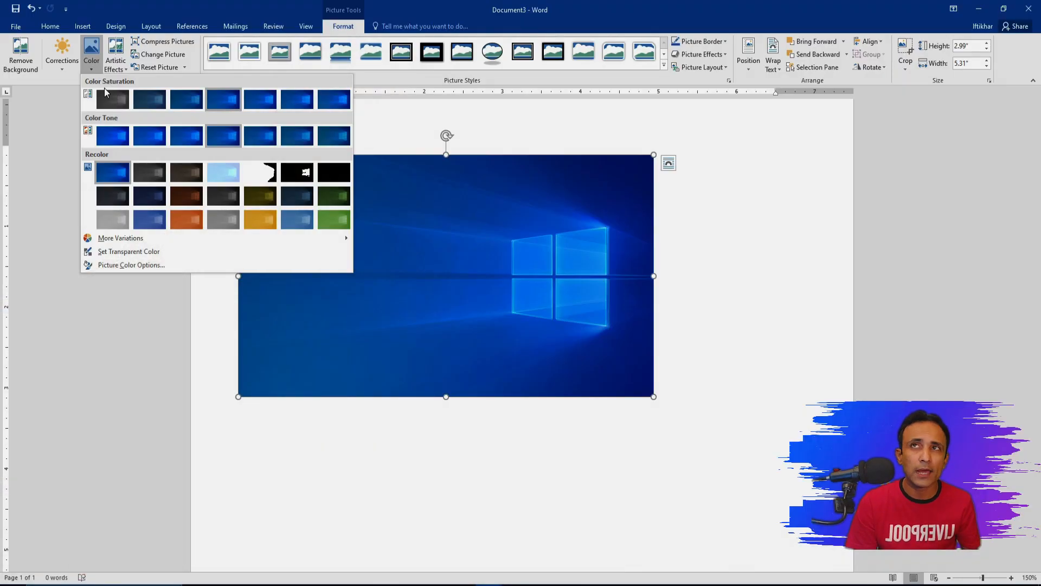
pyautogui.click(254, 221)
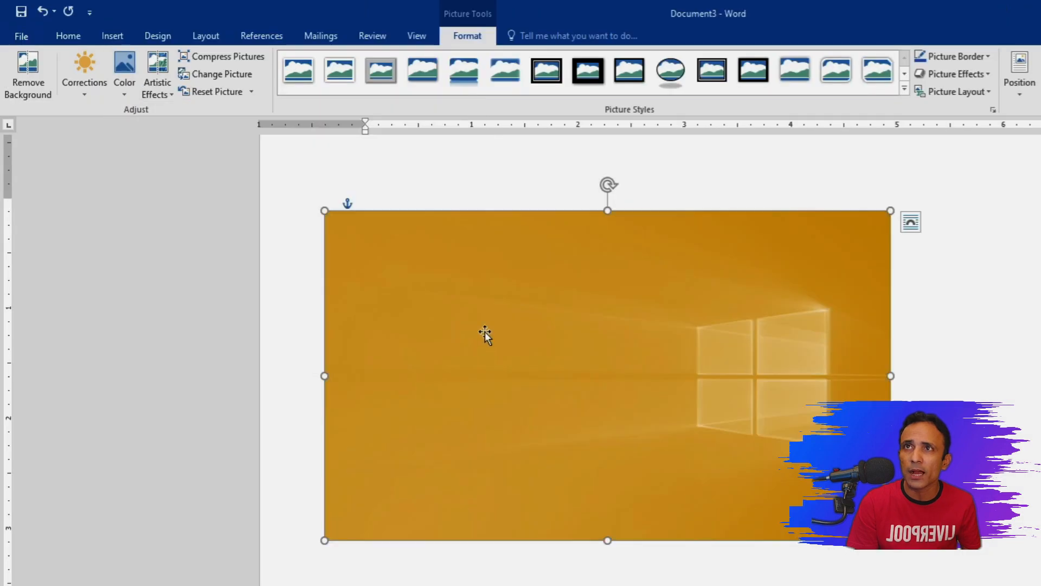
pyautogui.click(130, 96)
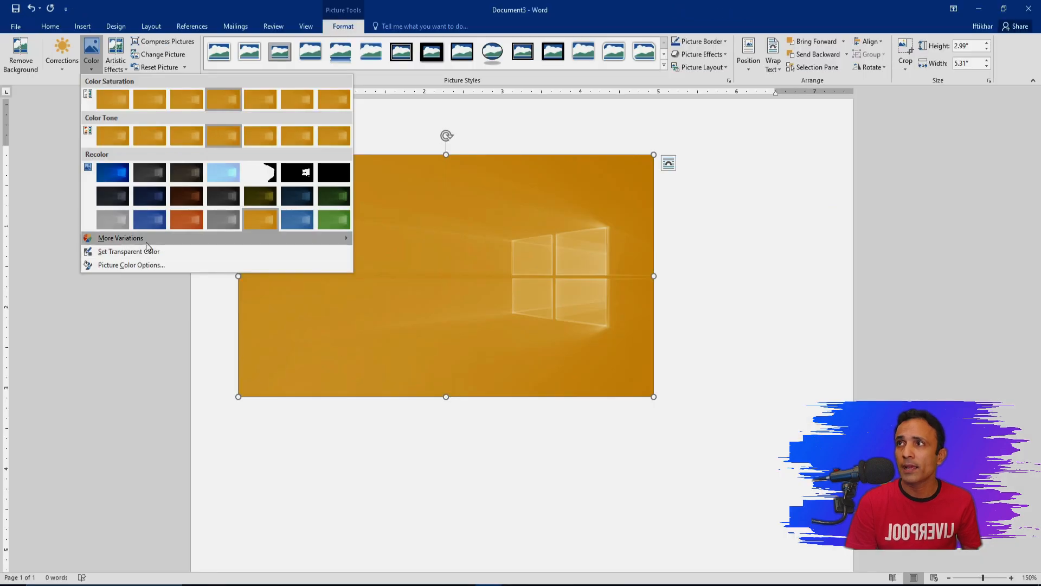
pyautogui.moveTo(470, 323)
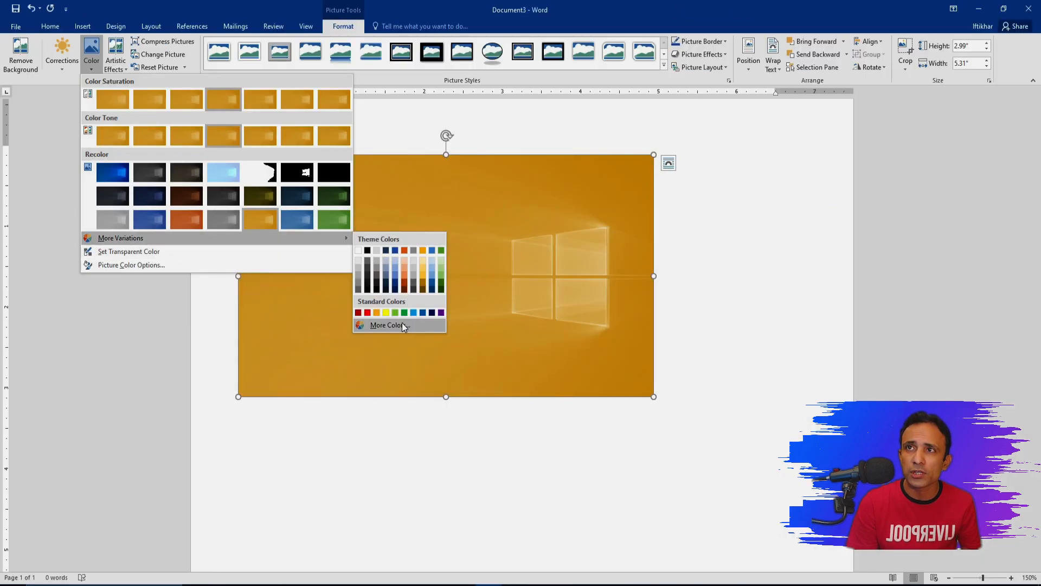
pyautogui.click(402, 325)
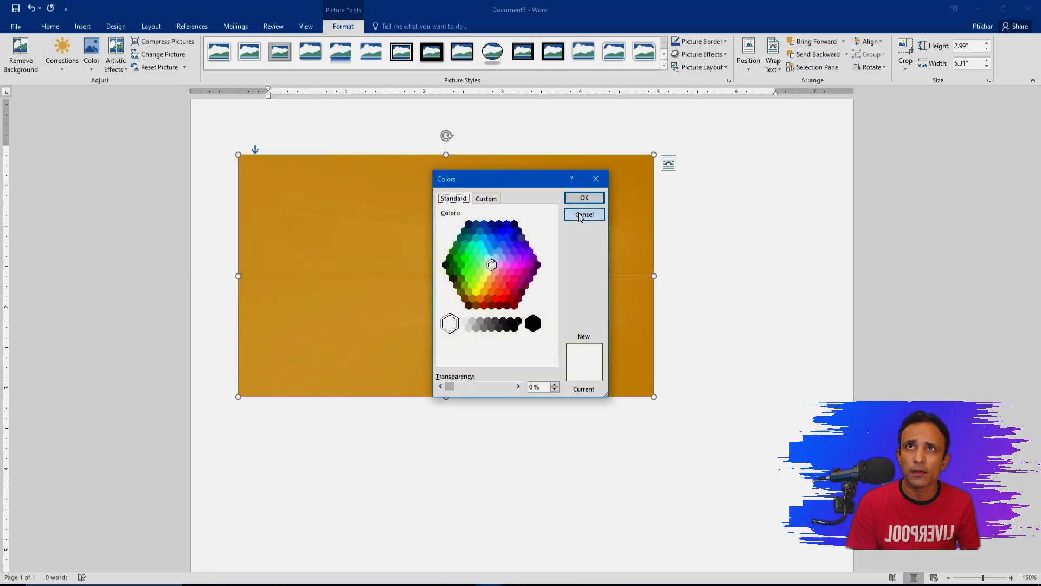
pyautogui.click(578, 215)
# - Open the custom color choices for recoloring the wallpaper picture and pick a dark blue, RGB 17, 50, 71
pyautogui.click(92, 67)
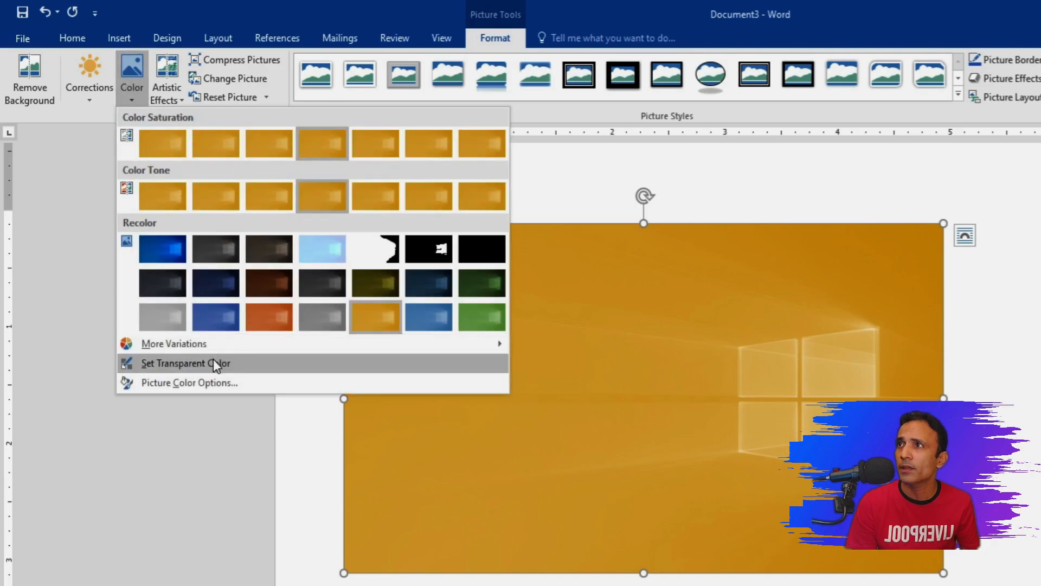
pyautogui.moveTo(213, 345)
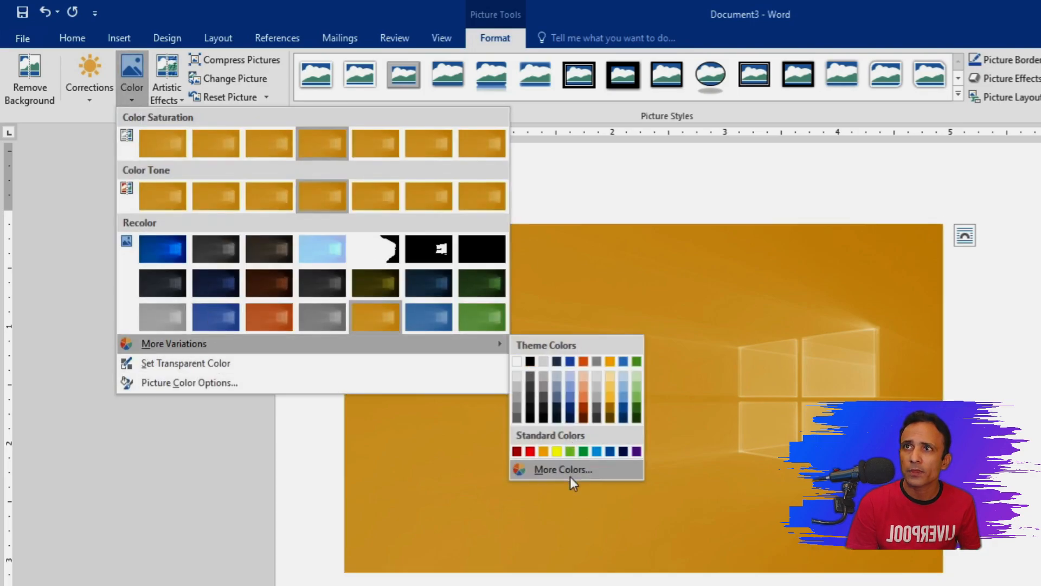
pyautogui.click(570, 477)
pyautogui.click(704, 288)
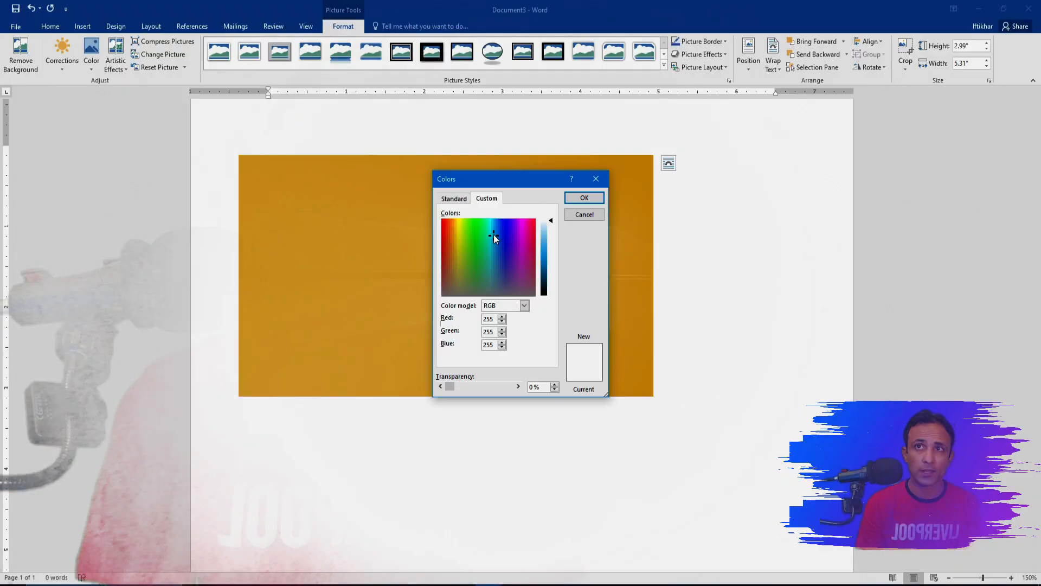
pyautogui.click(467, 249)
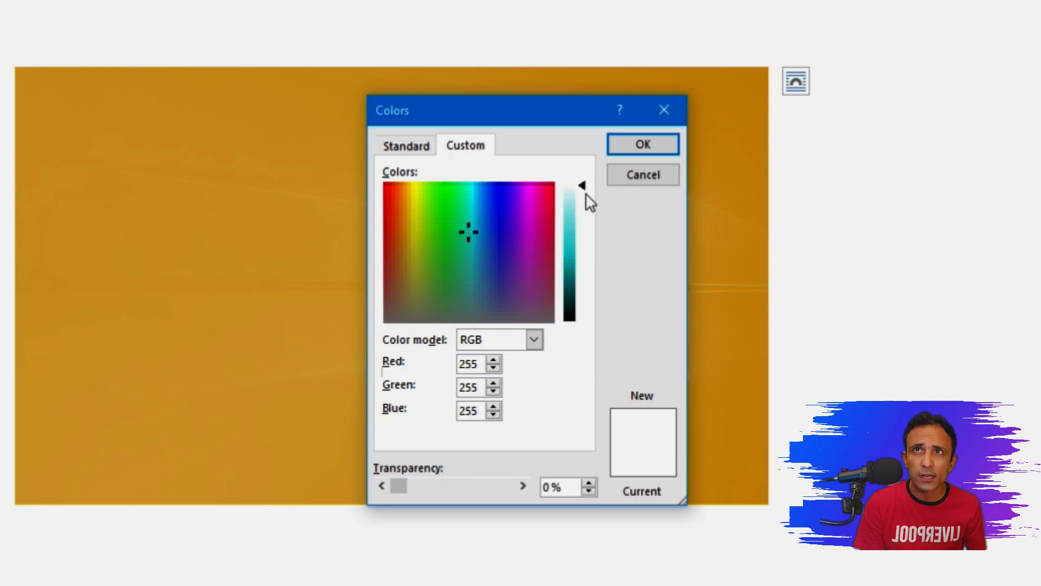
pyautogui.moveTo(585, 195); pyautogui.dragTo(584, 299)
pyautogui.click(479, 235)
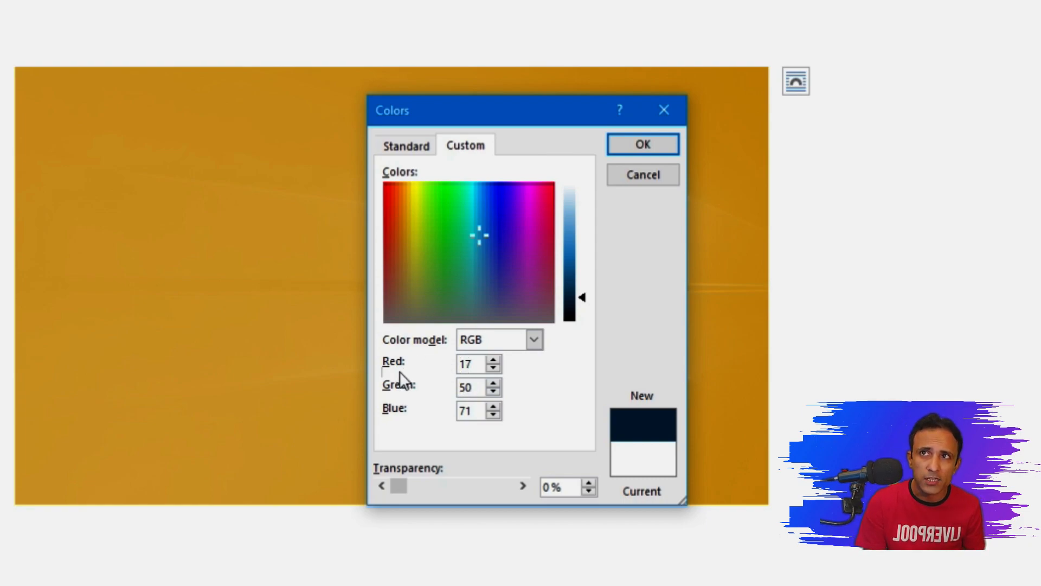
# - Try dark green and lighter blue shades, then recolor the wallpaper picture with a custom purple, RGB 179, 91, 219
pyautogui.moveTo(473, 238); pyautogui.dragTo(435, 262)
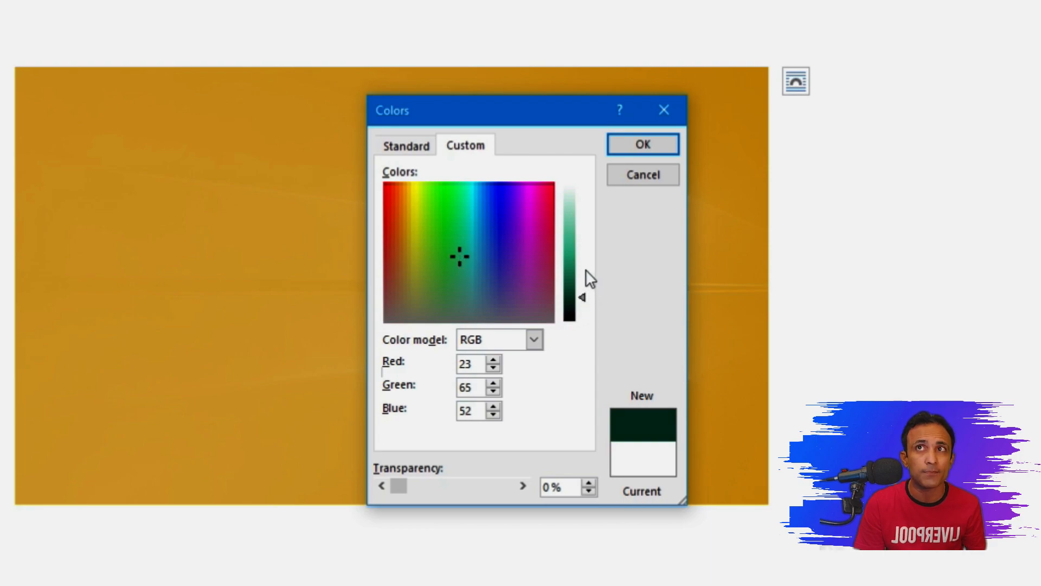
pyautogui.moveTo(456, 250); pyautogui.dragTo(494, 233)
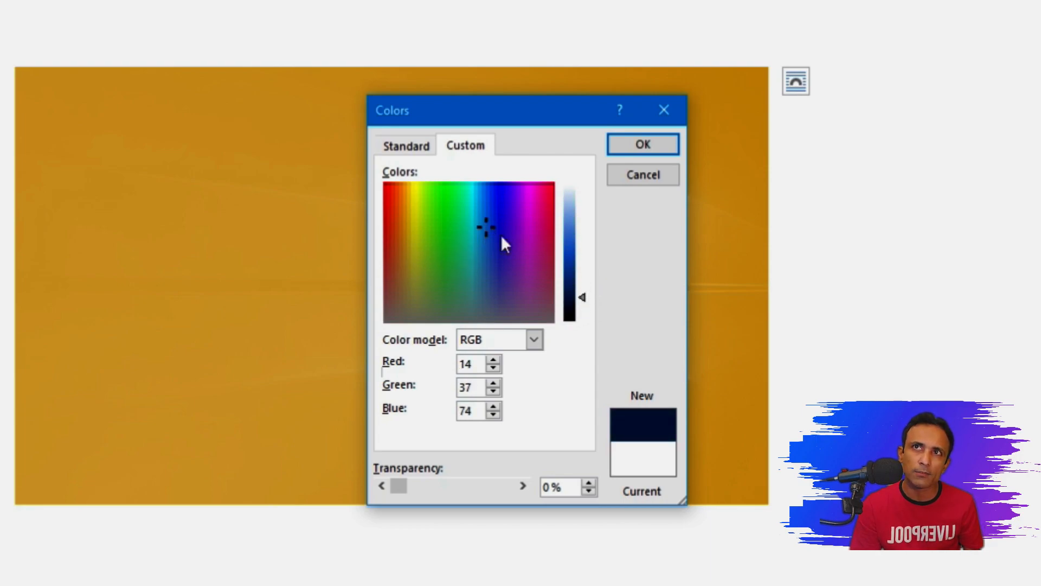
pyautogui.moveTo(577, 280); pyautogui.dragTo(582, 239)
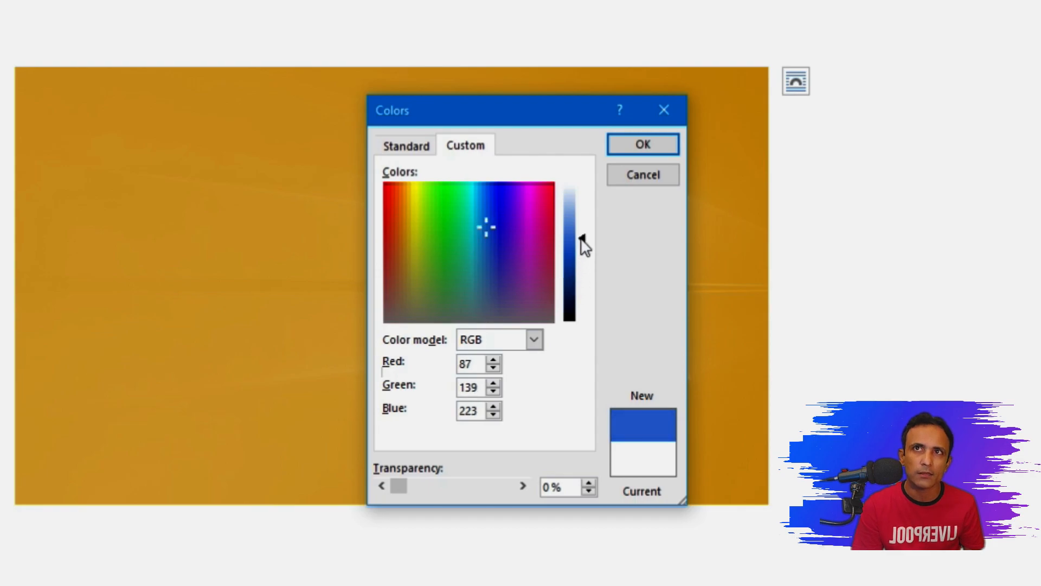
pyautogui.moveTo(454, 222); pyautogui.dragTo(531, 214)
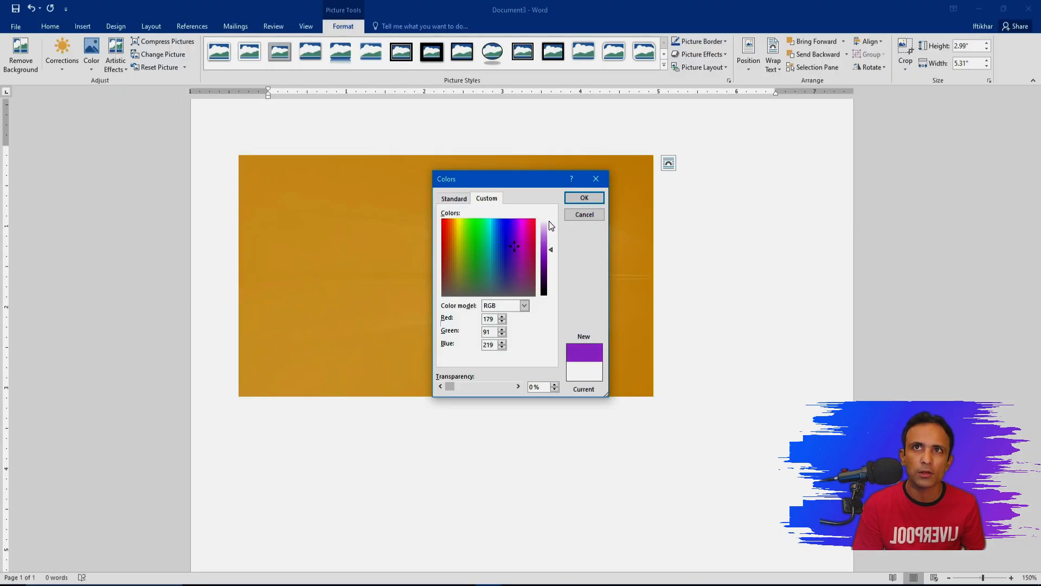
pyautogui.click(643, 144)
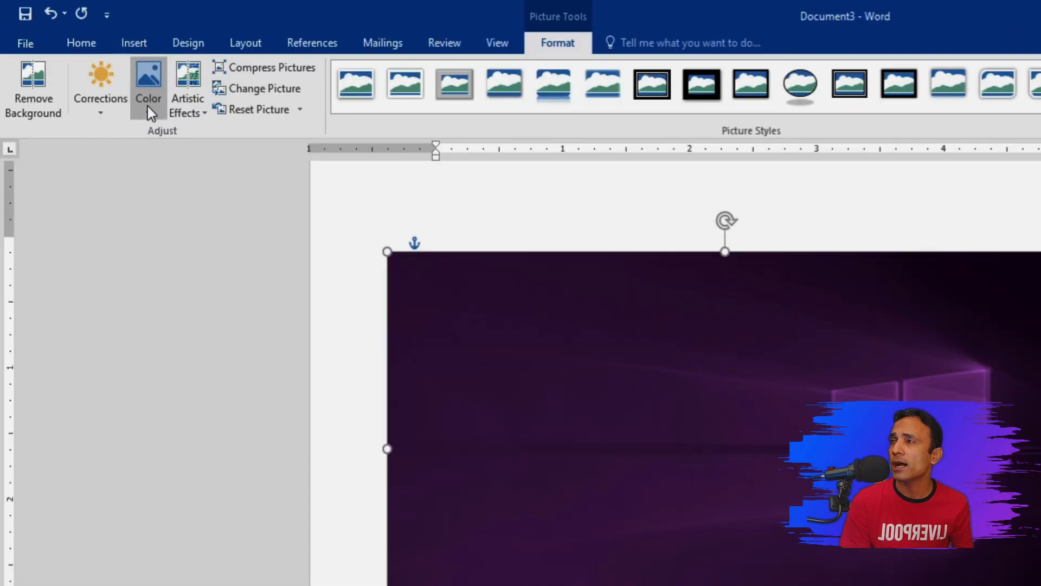
# - Open the wallpaper picture's Picture Color Options and raise its color saturation to 400%
pyautogui.click(147, 103)
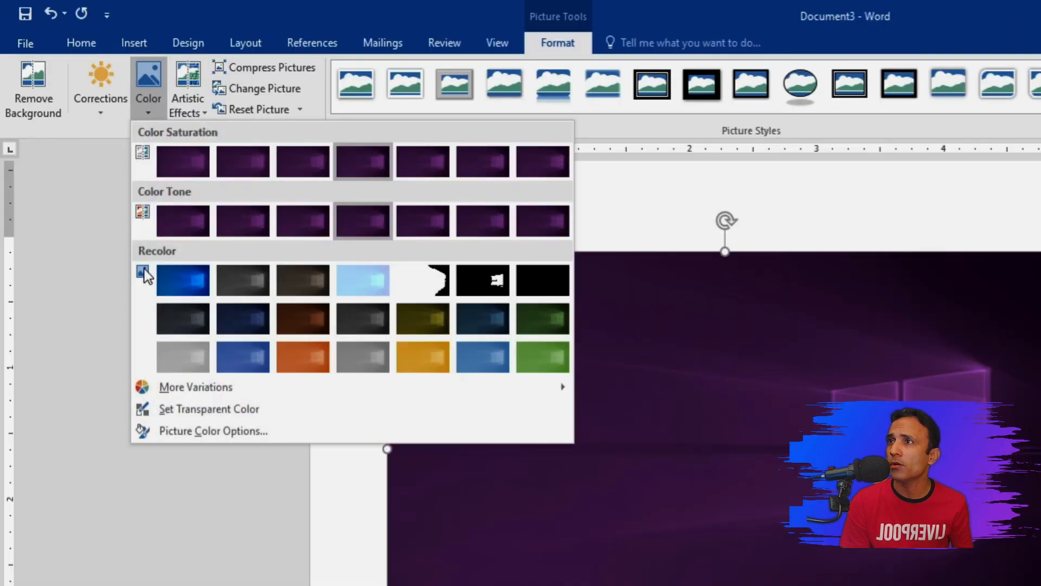
pyautogui.click(170, 429)
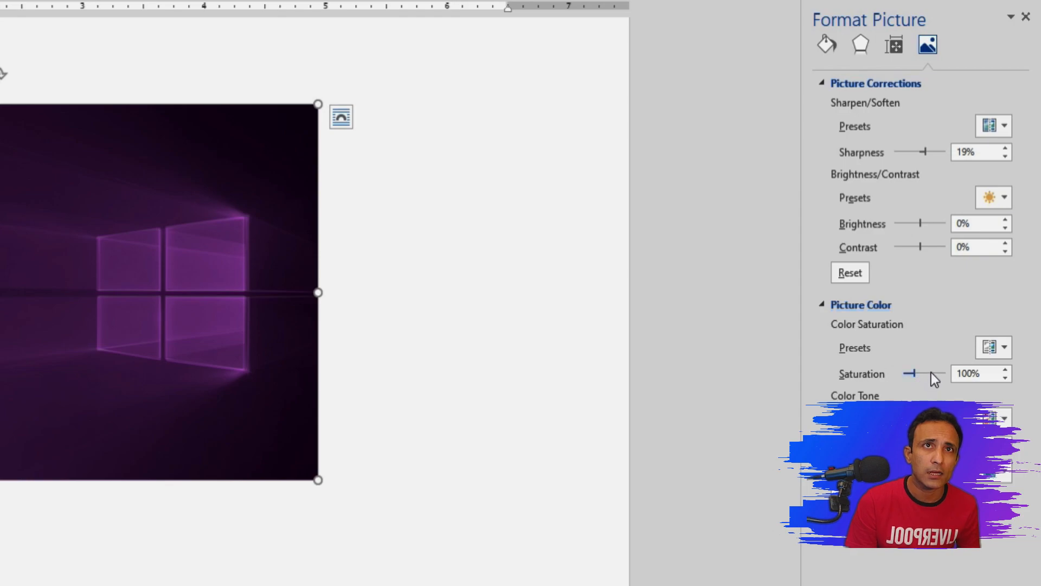
pyautogui.moveTo(916, 373); pyautogui.dragTo(946, 374)
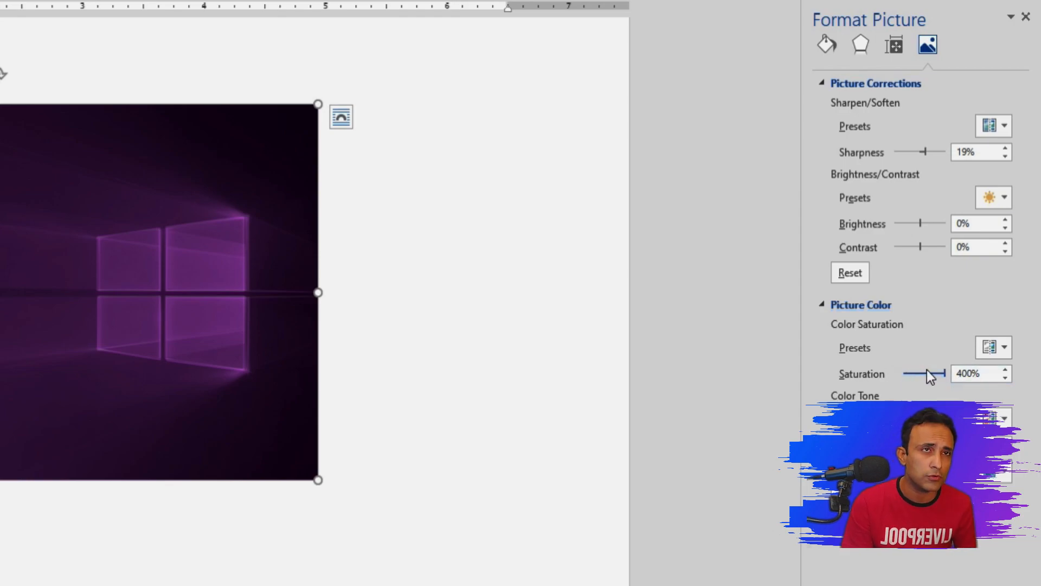
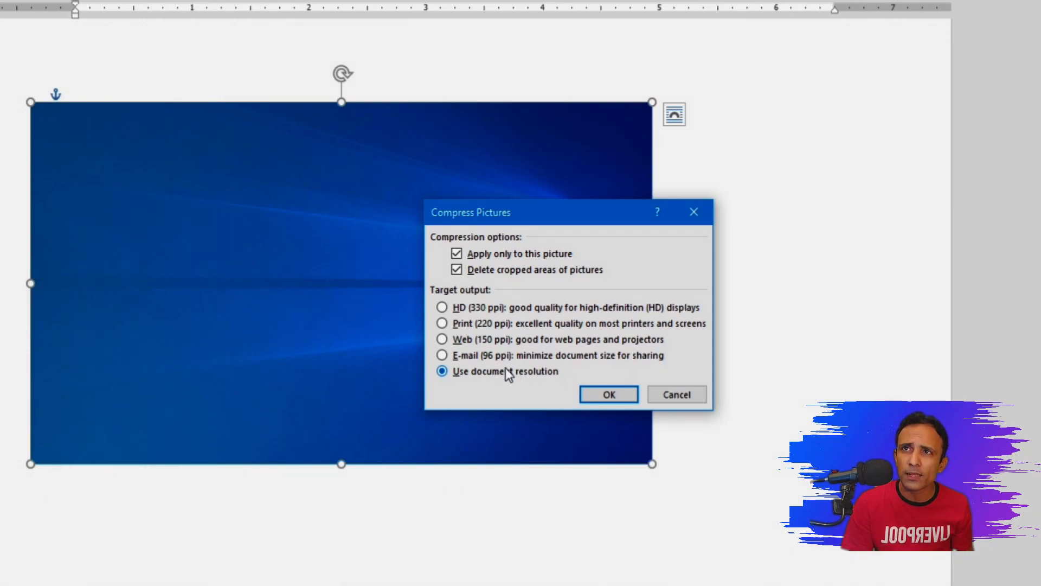
# - Compress the wallpaper picture with the E-mail (96 ppi) target output
pyautogui.click(484, 354)
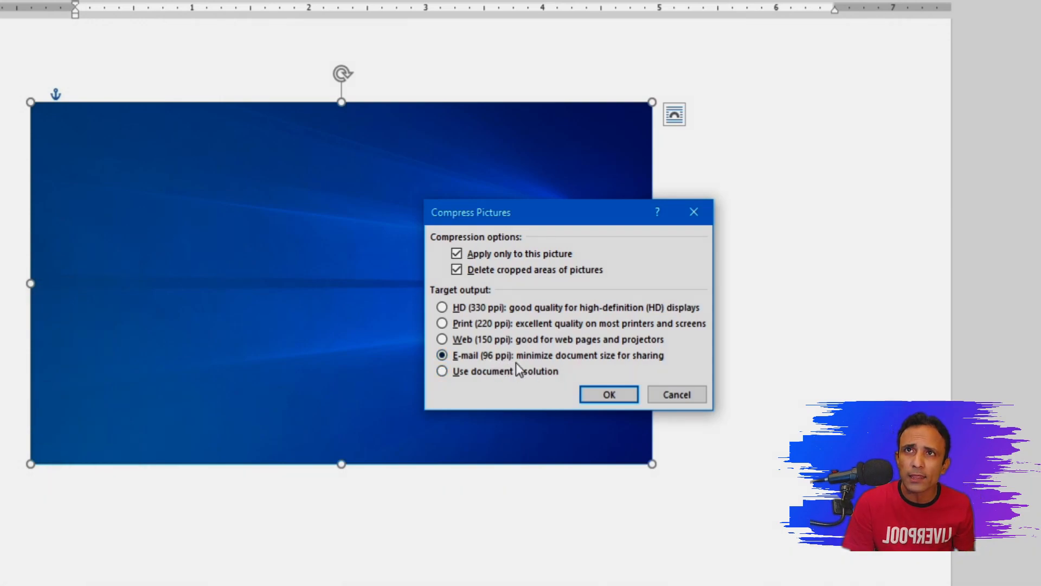
pyautogui.click(628, 397)
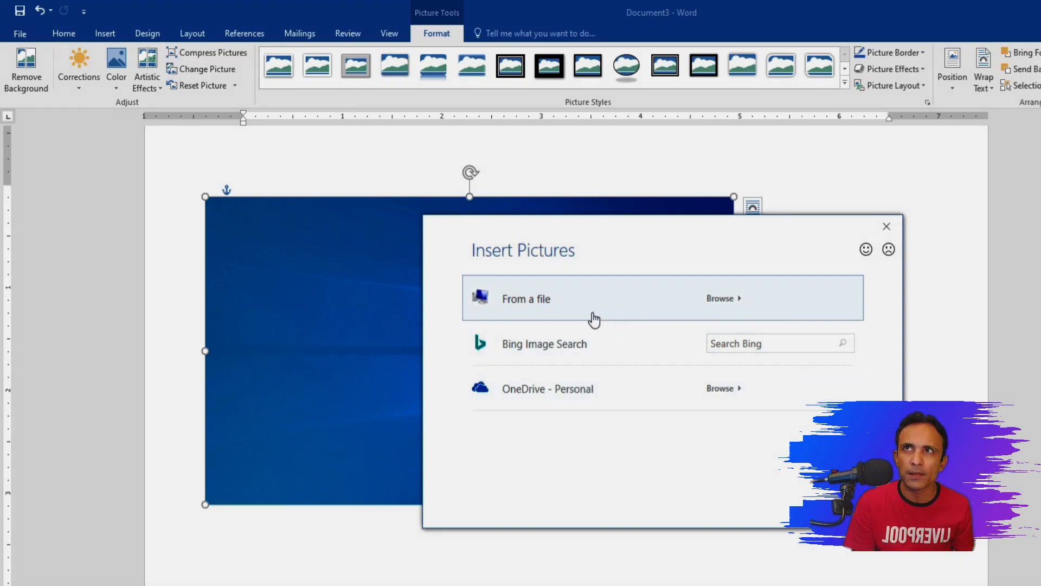
# - Replace the wallpaper picture with Screenshot_2 from the Pictures folder and undo the replacement
pyautogui.click(886, 227)
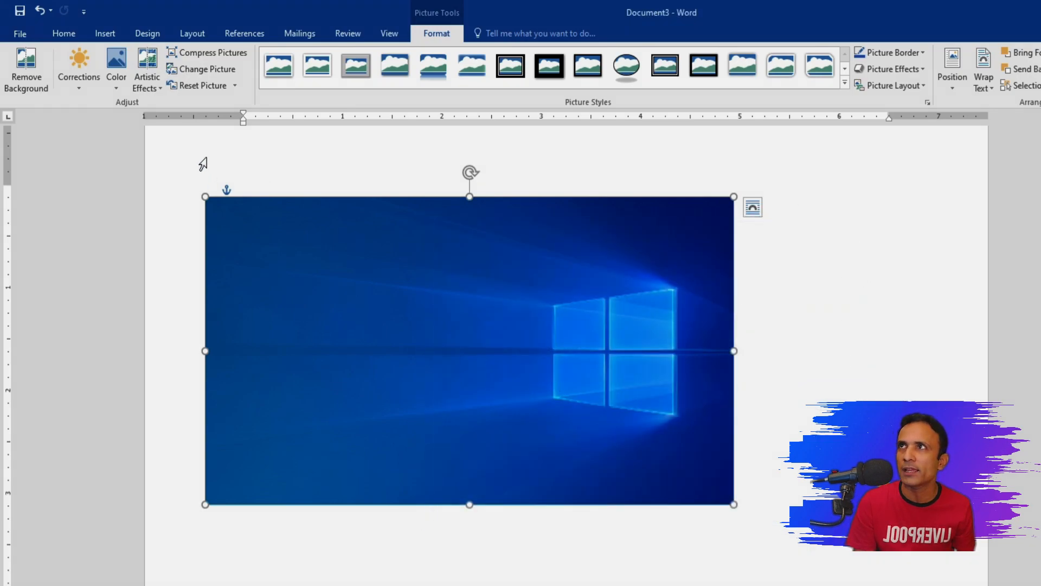
pyautogui.click(226, 72)
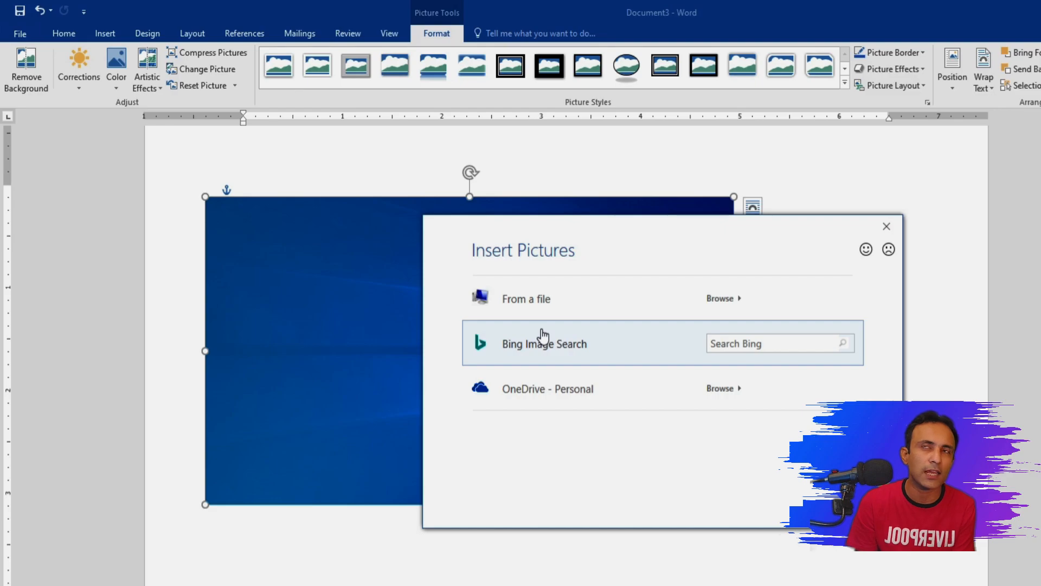
pyautogui.click(738, 314)
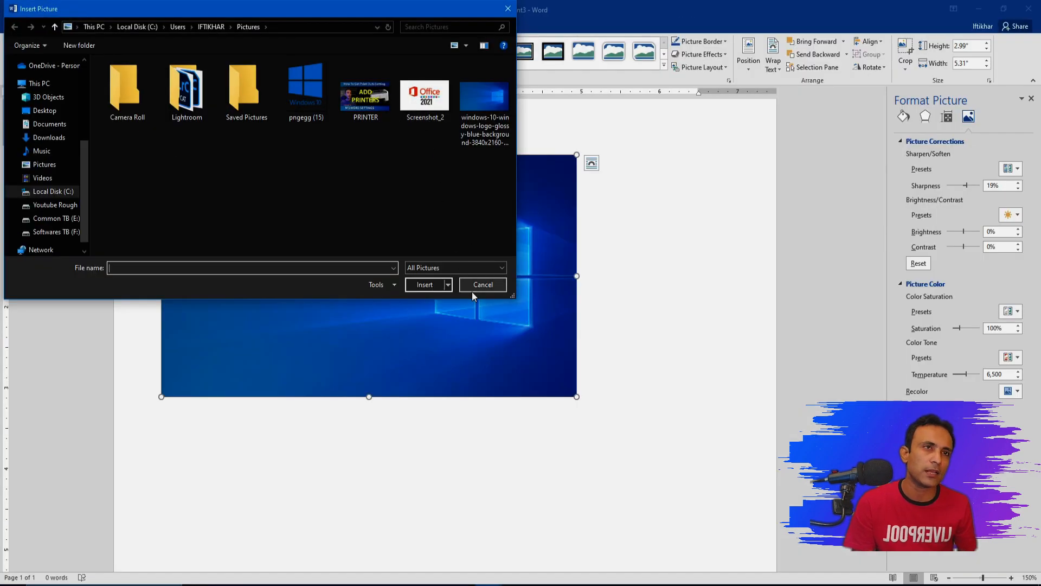
pyautogui.click(427, 97)
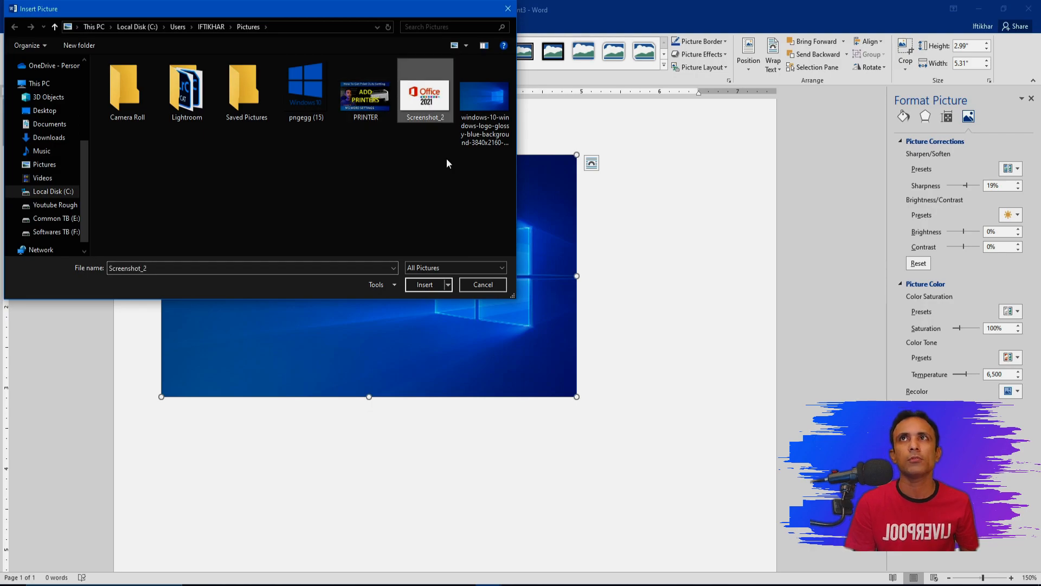
pyautogui.click(450, 289)
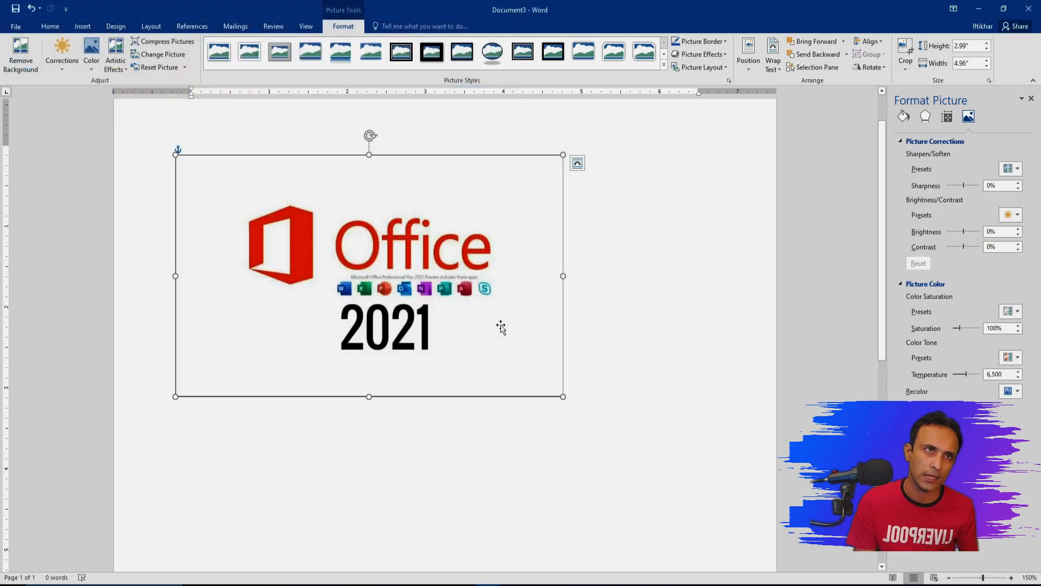
pyautogui.hotkey('ctrl', 'z')
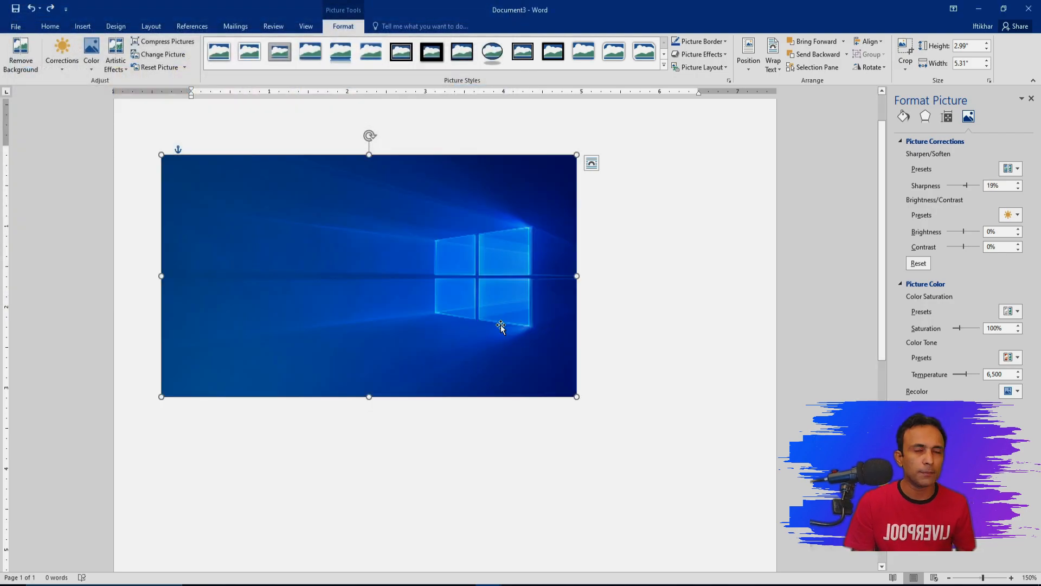
# - Reset the wallpaper picture's formatting and move the picture lower on the page, to the right of the left margin
pyautogui.click(175, 67)
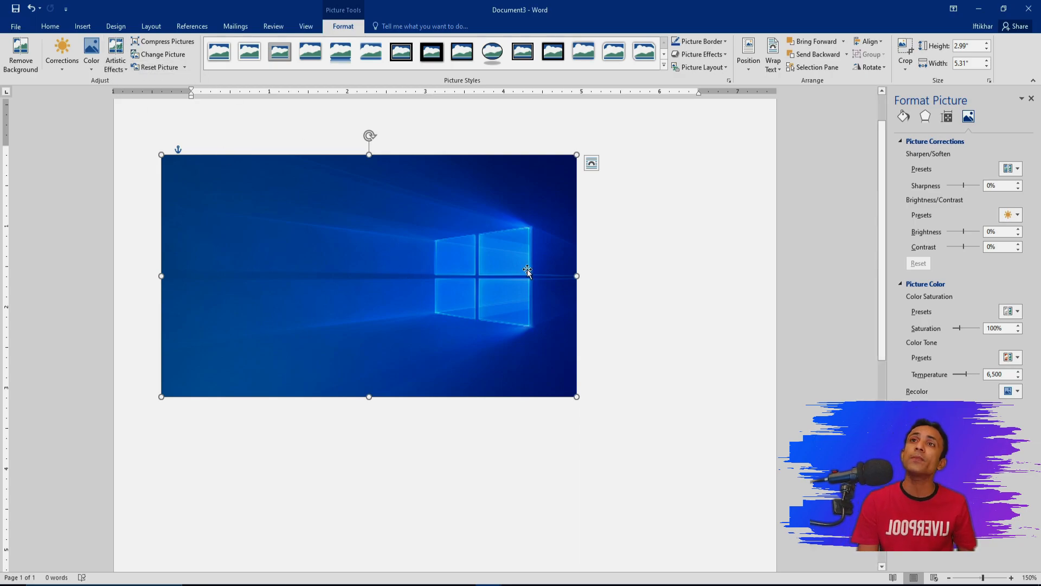
pyautogui.moveTo(493, 281); pyautogui.dragTo(578, 302)
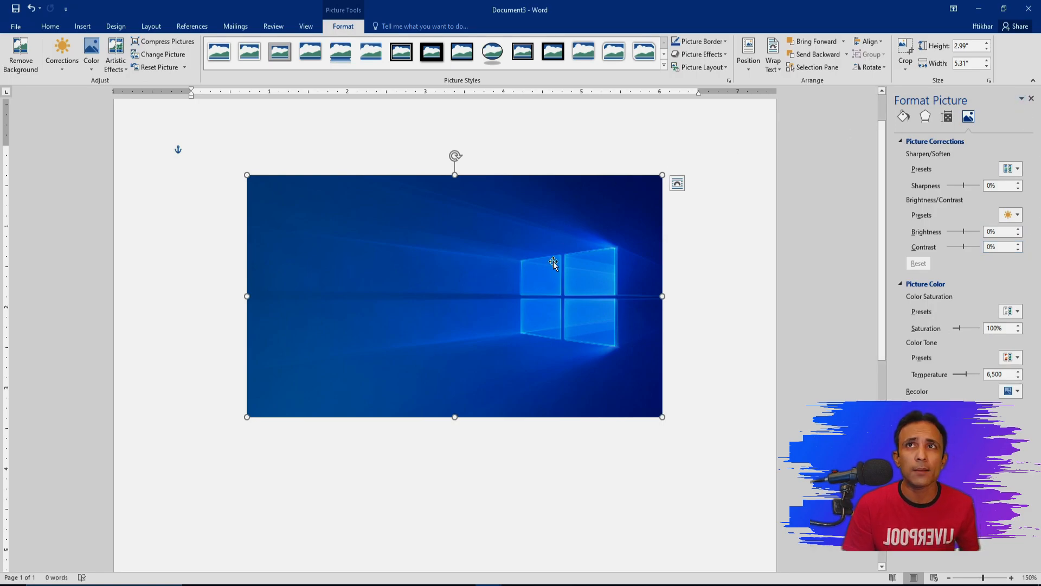
pyautogui.moveTo(553, 261); pyautogui.dragTo(543, 256)
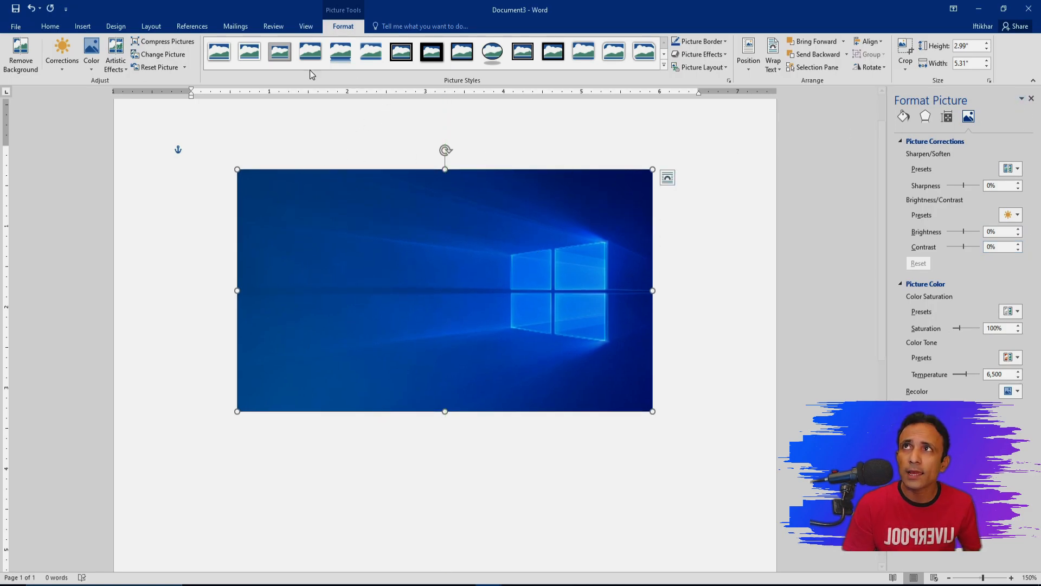
pyautogui.moveTo(506, 226); pyautogui.dragTo(530, 326)
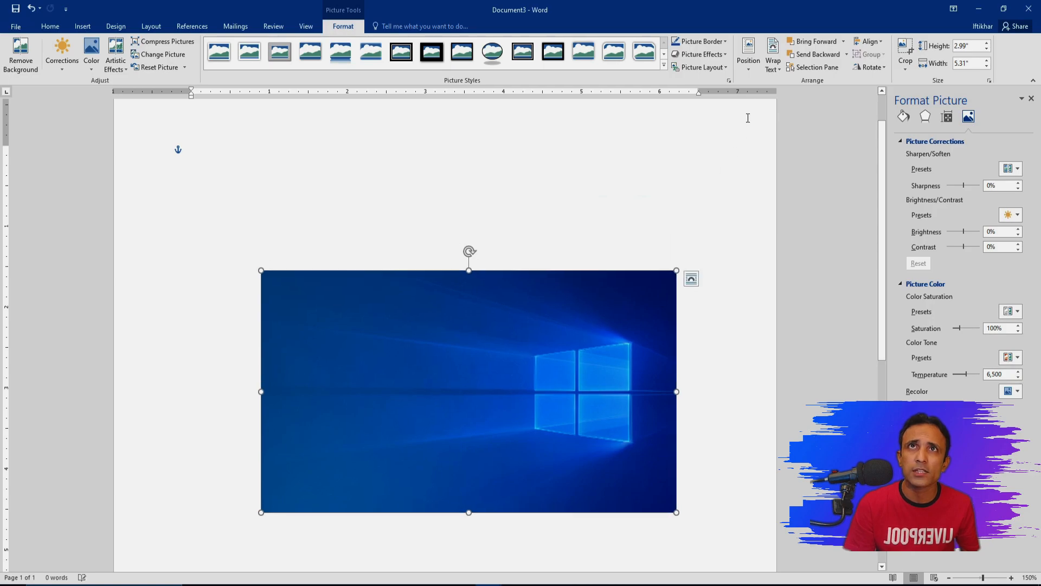
# - Preview the picture styles on the wallpaper picture and move it higher on the page
pyautogui.click(664, 66)
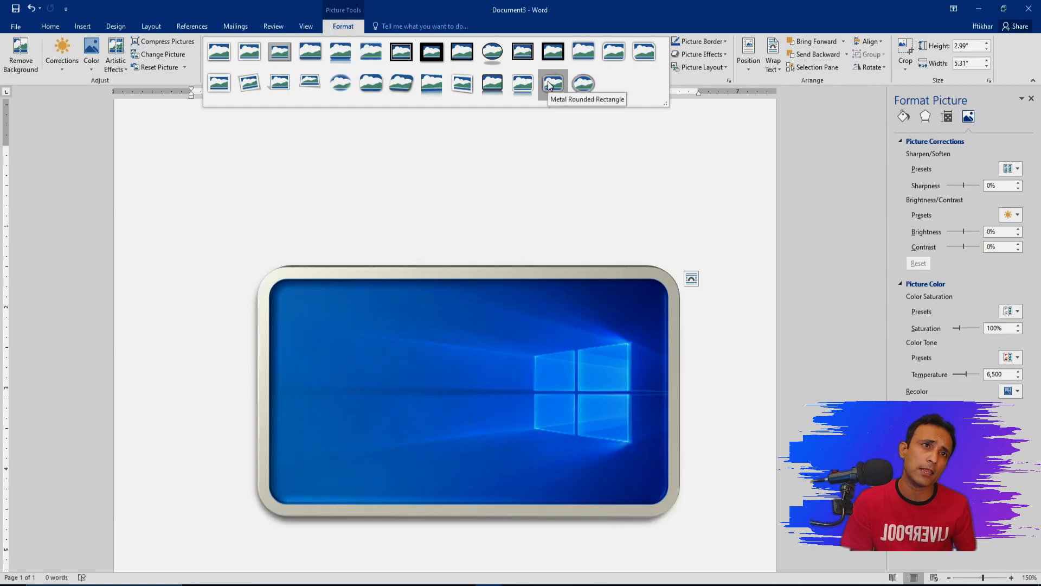
pyautogui.click(537, 186)
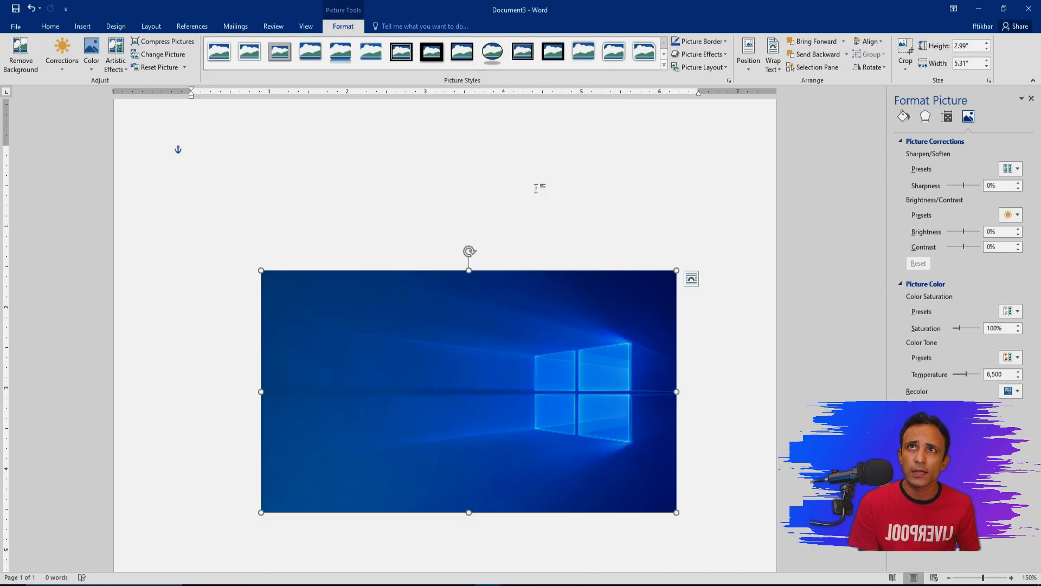
pyautogui.moveTo(521, 331); pyautogui.dragTo(505, 257)
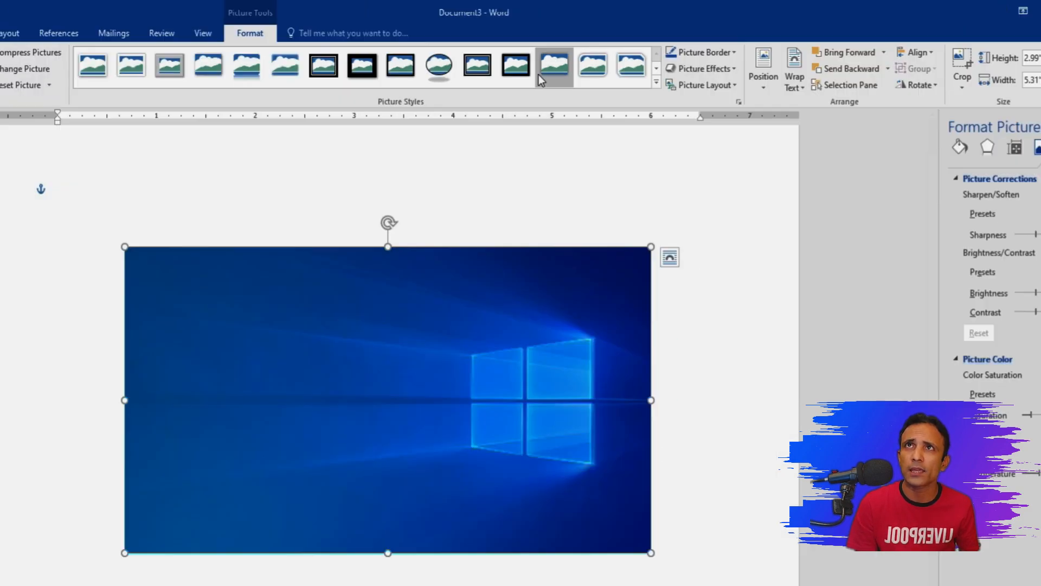
# - Apply the white-framed picture style with a perspective shadow to the wallpaper picture, then deselect and reselect it
pyautogui.click(656, 82)
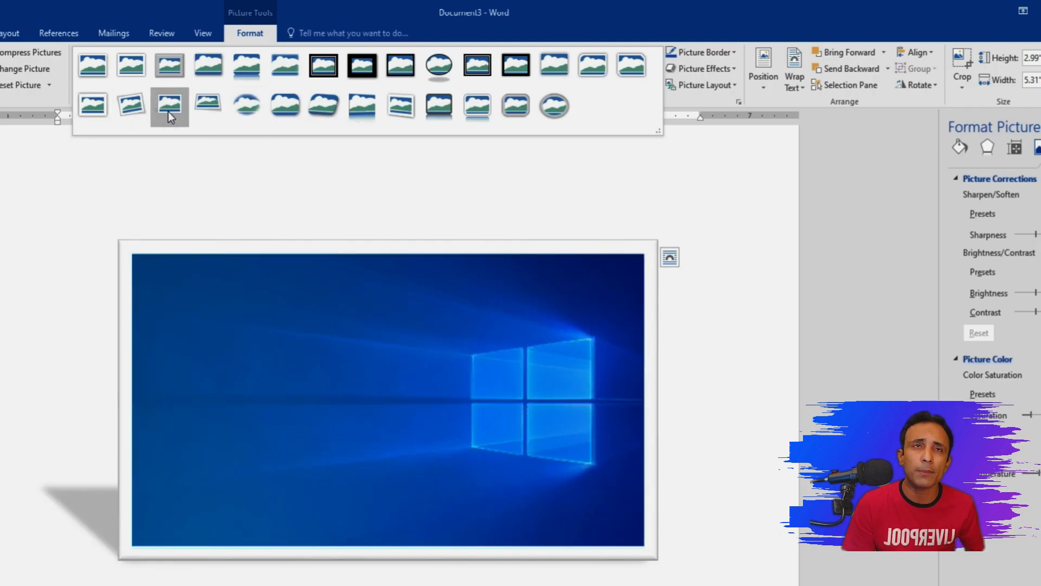
pyautogui.click(168, 112)
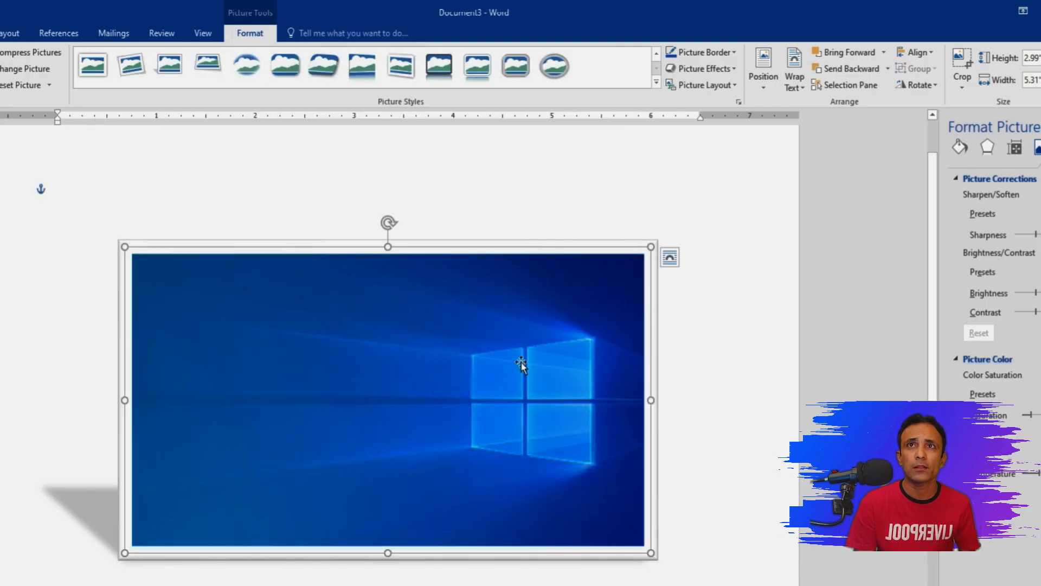
pyautogui.click(551, 198)
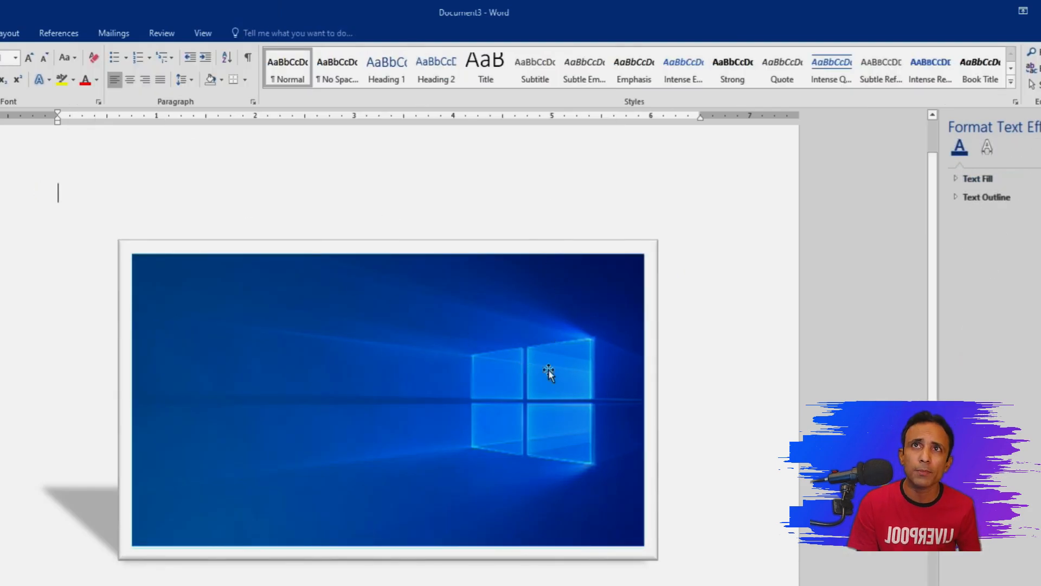
pyautogui.click(548, 371)
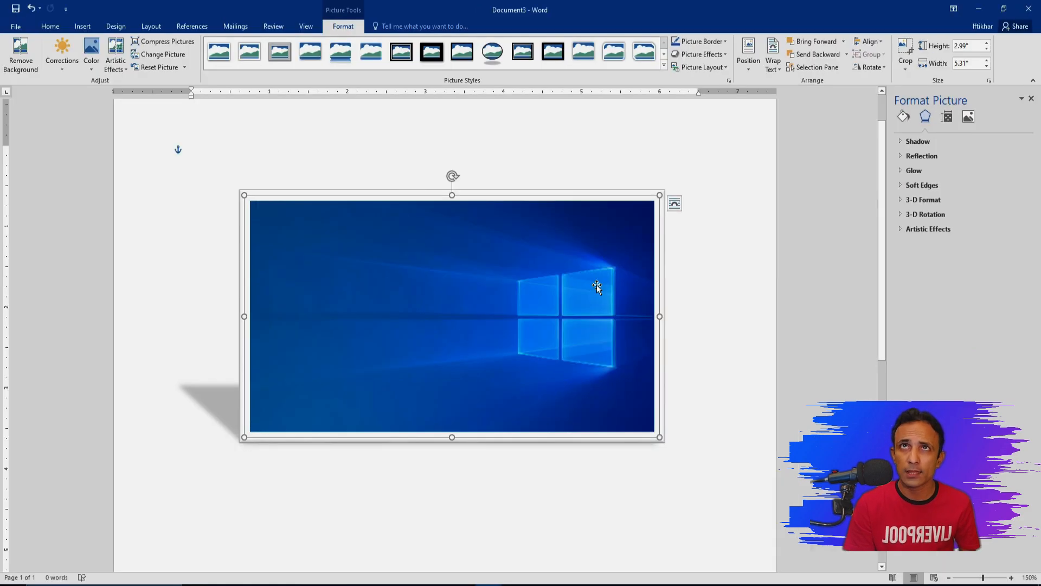
# - Give the wallpaper picture a gray border with a weight of 6 pt
pyautogui.click(725, 42)
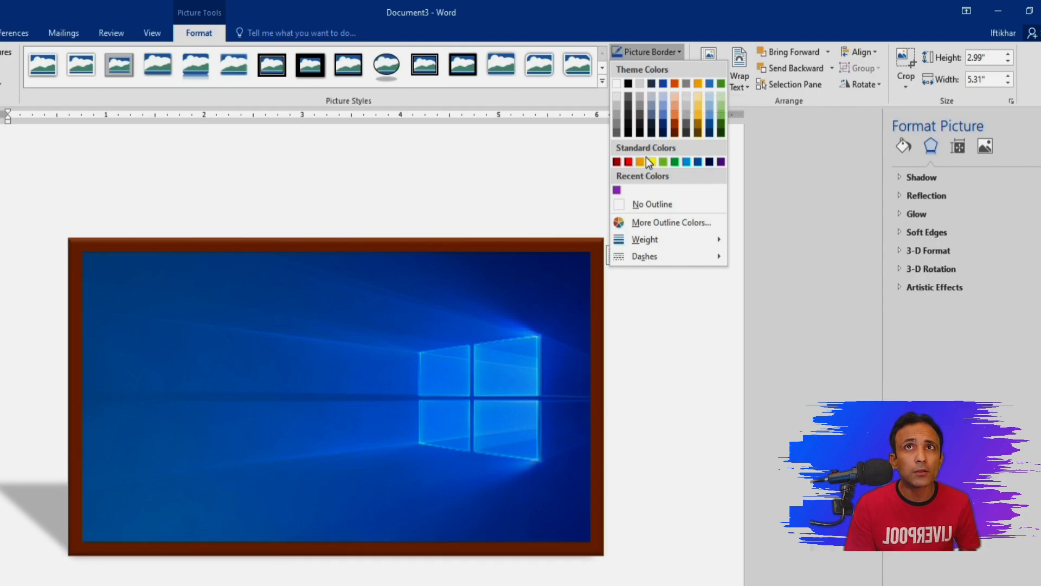
pyautogui.click(616, 124)
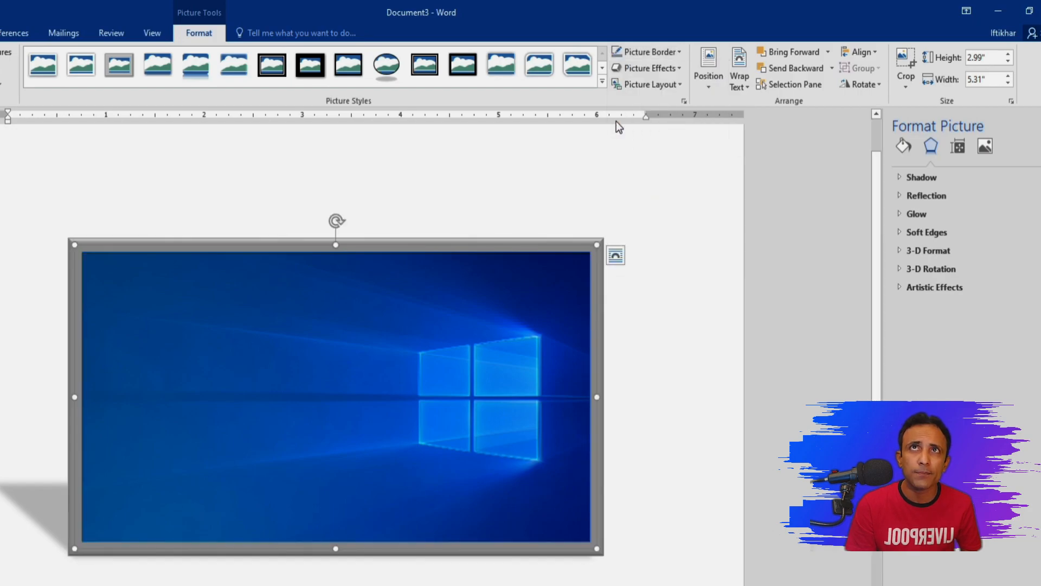
pyautogui.click(680, 53)
pyautogui.moveTo(697, 240)
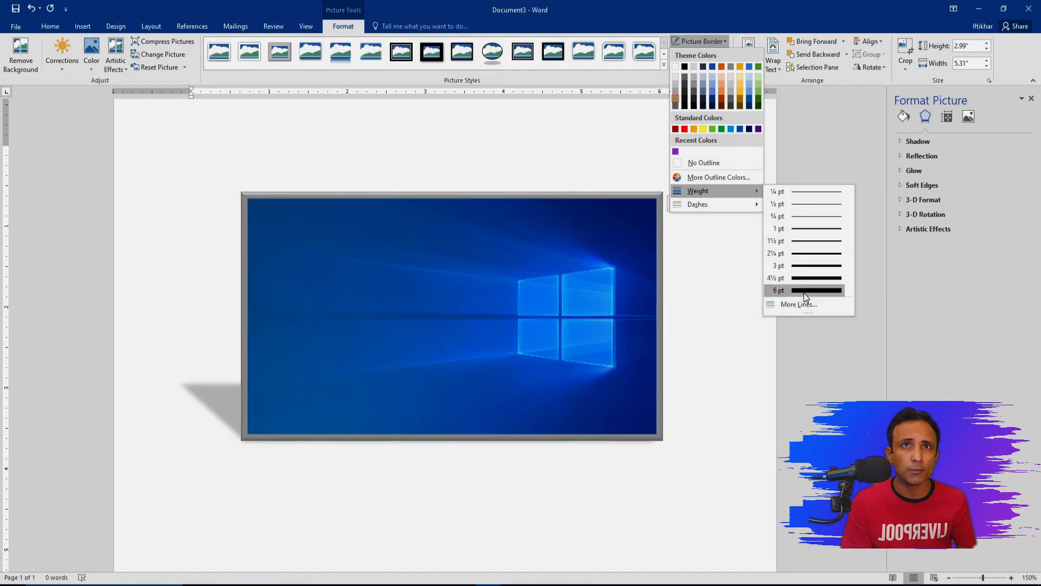
pyautogui.click(805, 292)
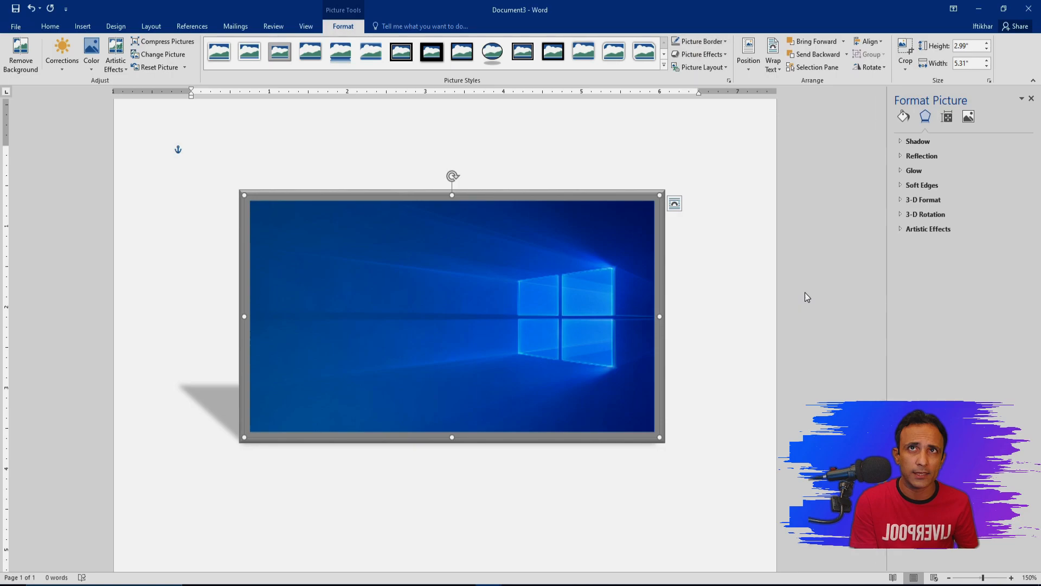
# - Look through the dash styles for the picture border, including Square Dot, without applying one
pyautogui.click(723, 41)
pyautogui.moveTo(731, 206)
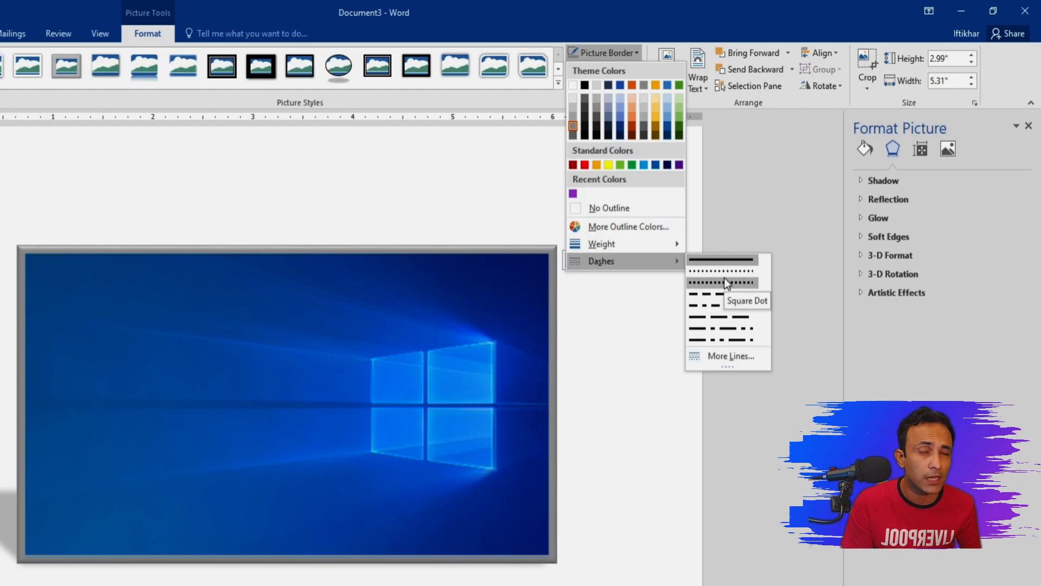
pyautogui.click(659, 7)
# - Preview shadow, reflection, glow and bevel effects on the wallpaper picture and apply the first bevel variation
pyautogui.click(636, 69)
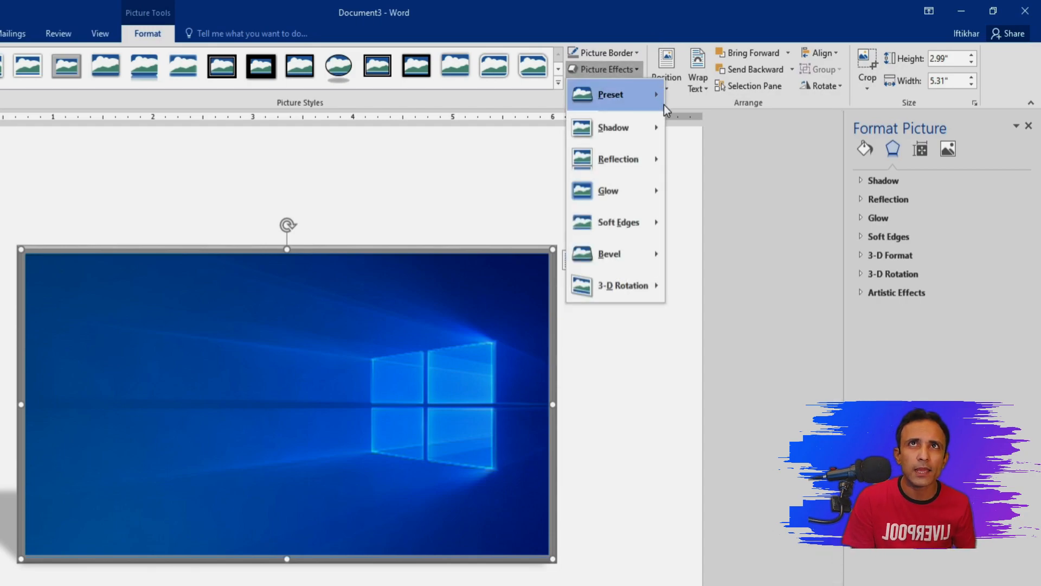
pyautogui.moveTo(651, 127)
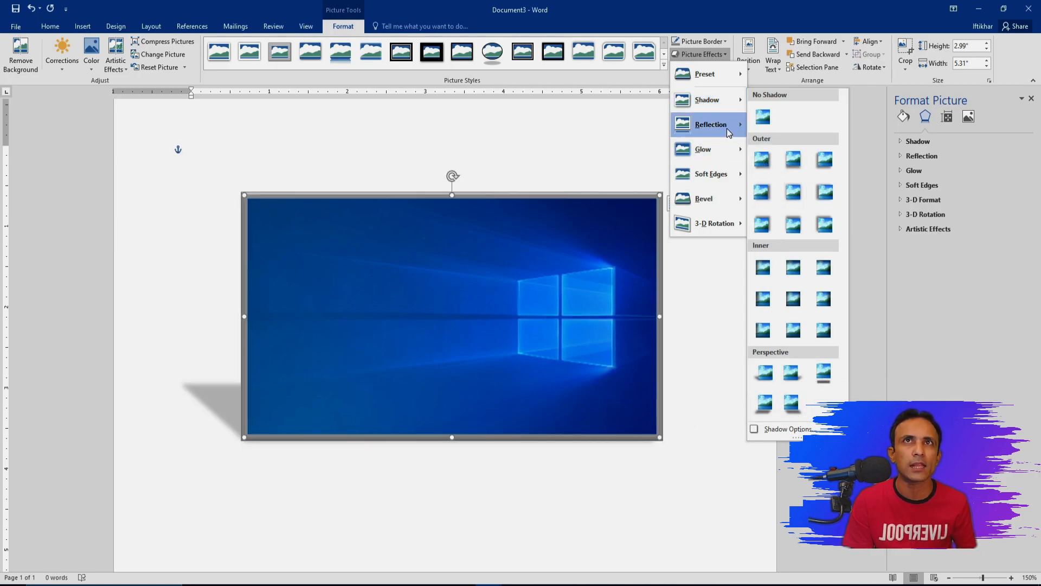
pyautogui.moveTo(730, 133)
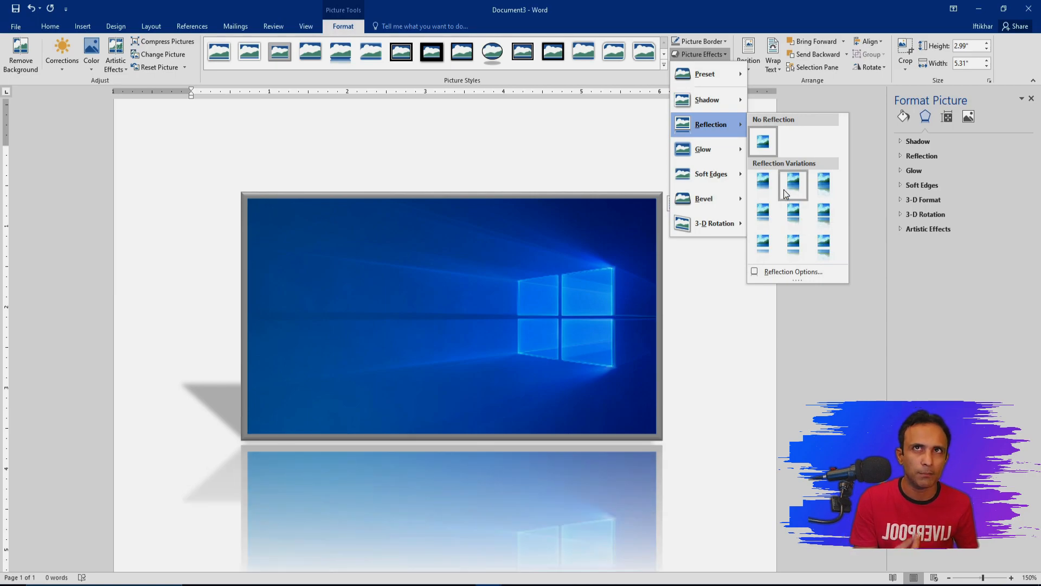
pyautogui.moveTo(739, 155)
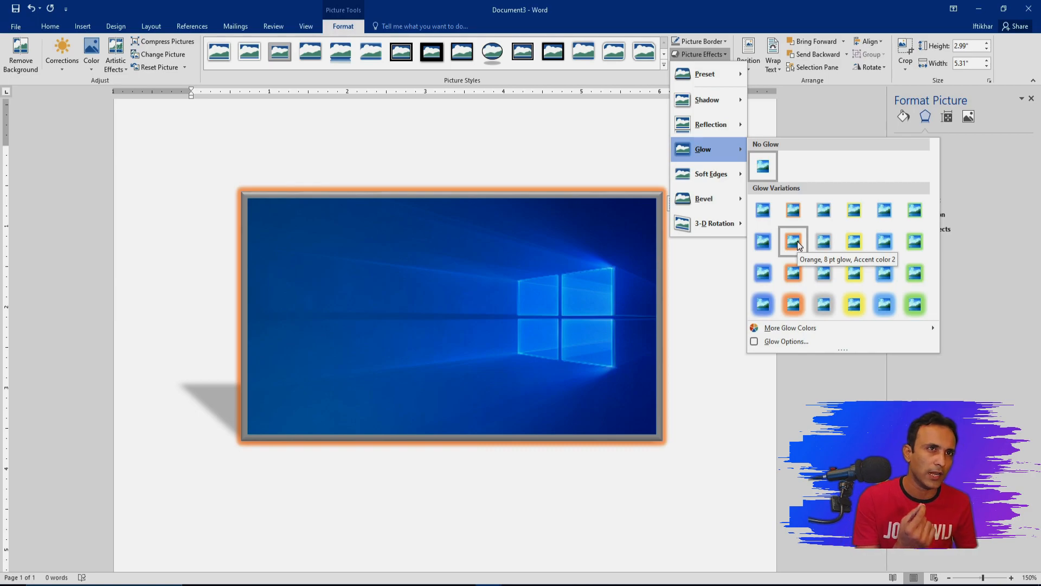
pyautogui.moveTo(724, 200)
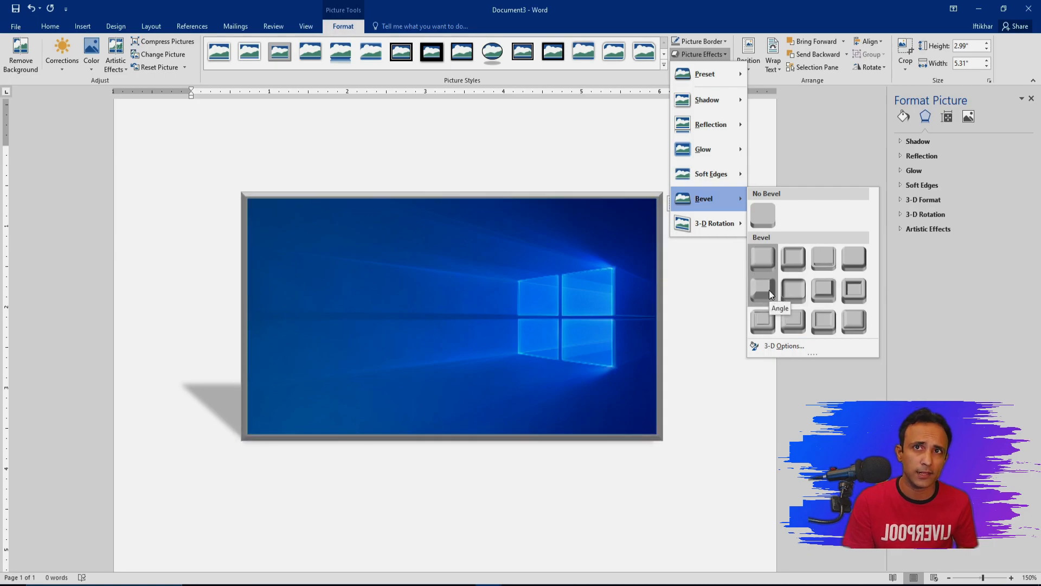
pyautogui.click(764, 259)
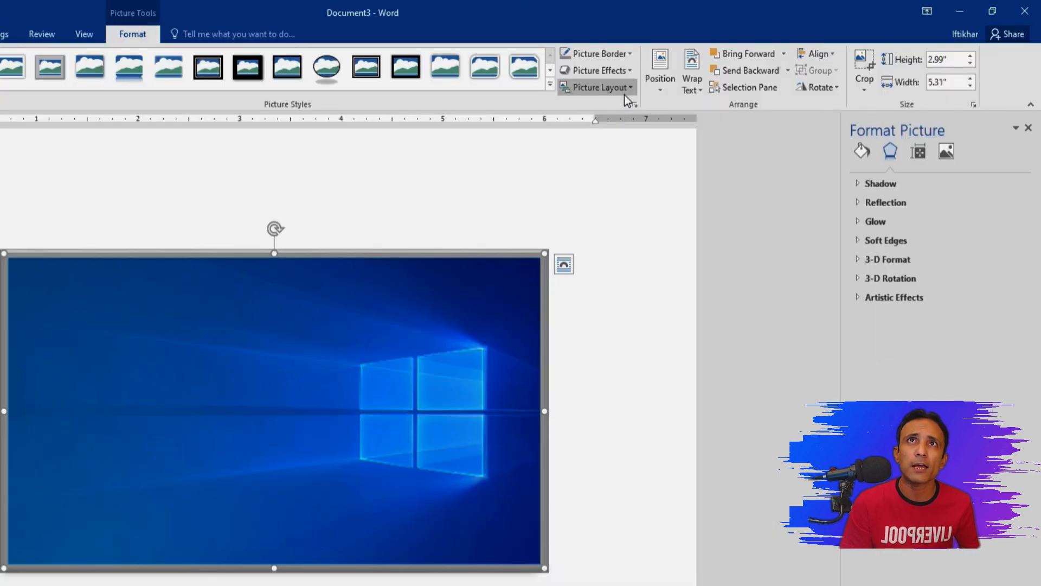
# - Convert the wallpaper picture to the picture layout with an overlapping text circle and enter ABC in the circle
pyautogui.click(721, 68)
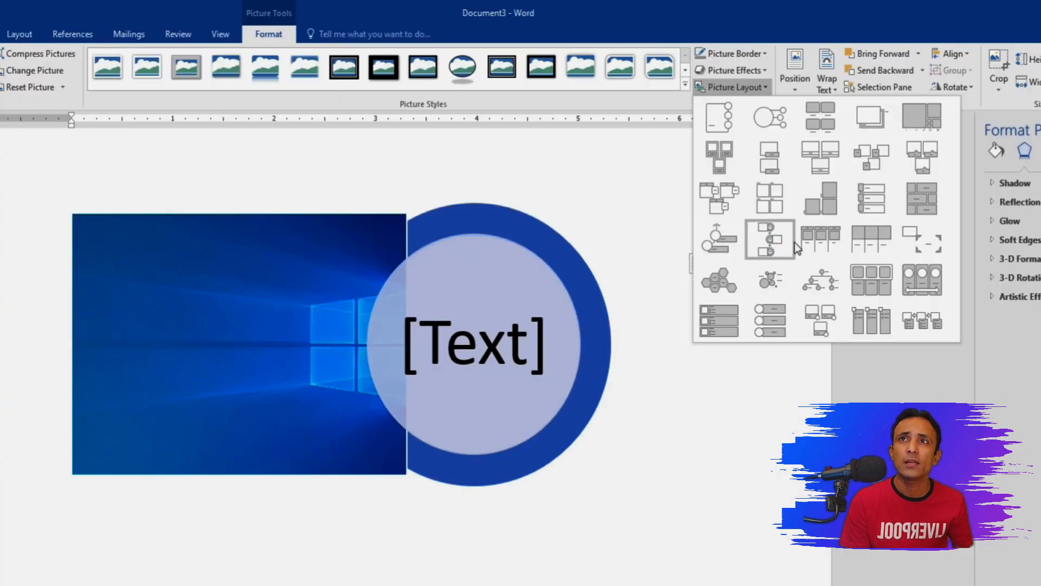
pyautogui.click(795, 242)
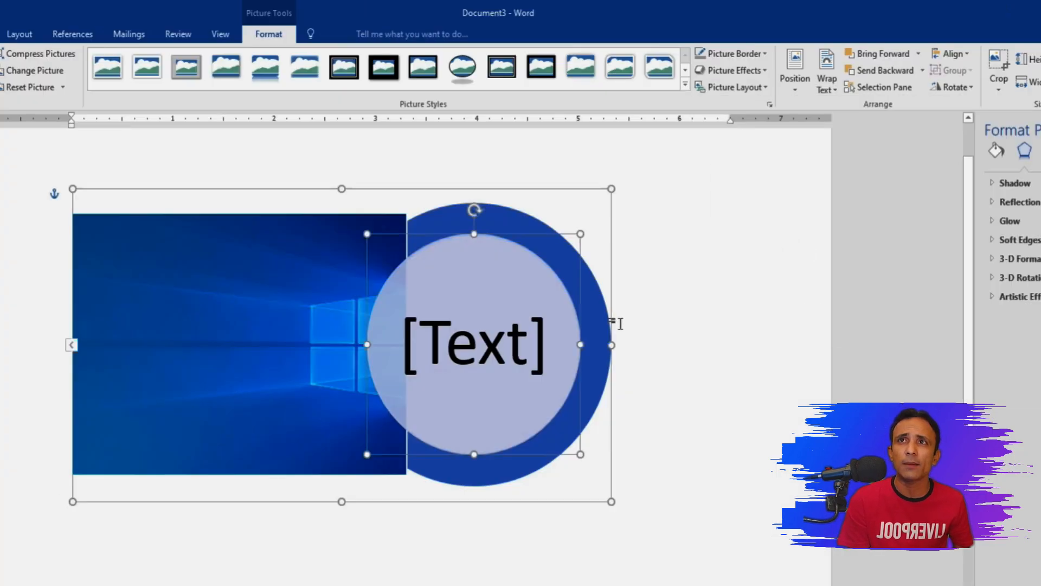
pyautogui.click(501, 363)
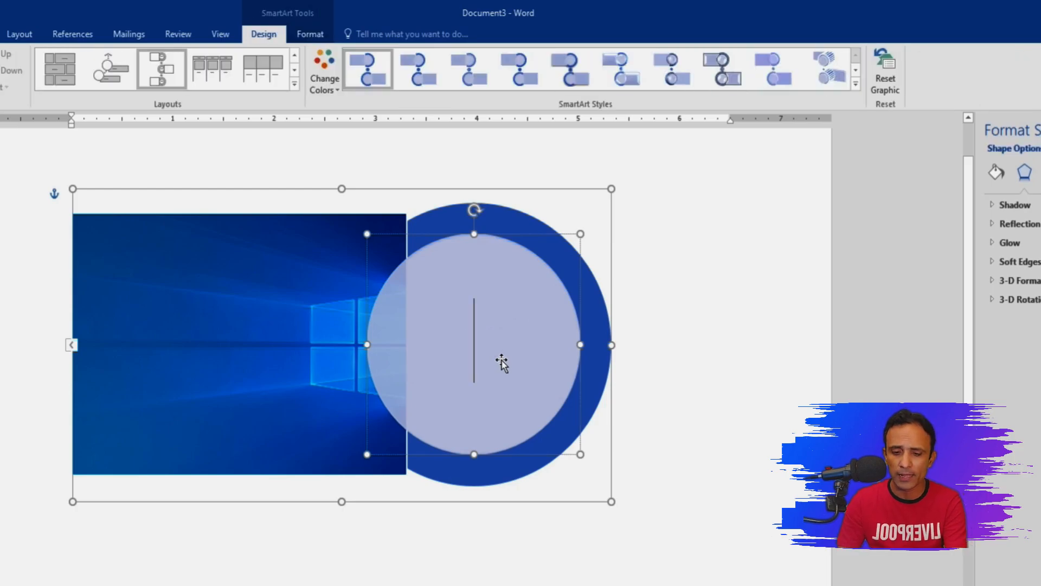
pyautogui.write('ABC')
pyautogui.click(503, 564)
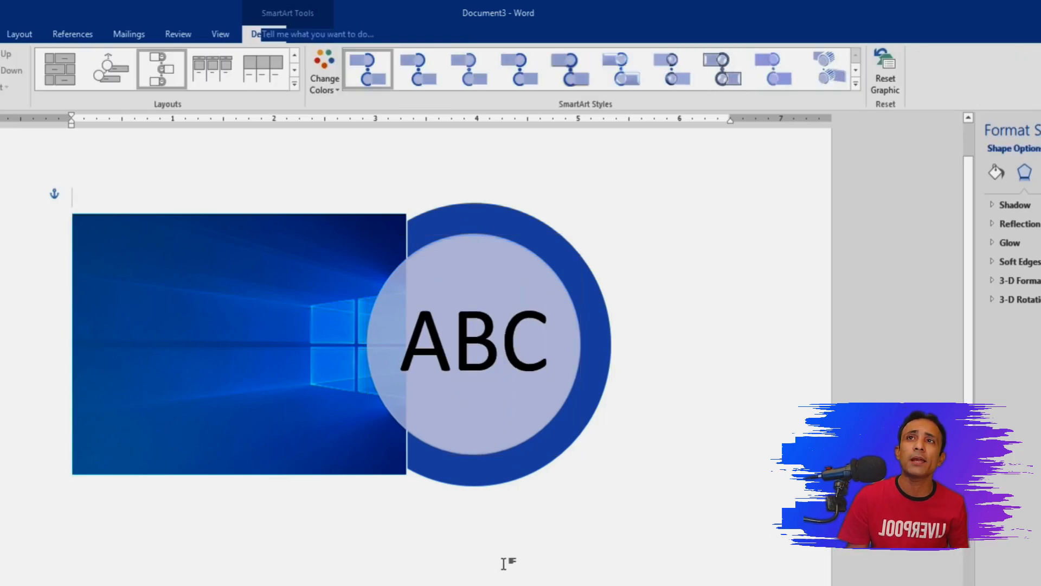
# - Try the fourth best-match SmartArt style on the graphic and replace it with the tilted 3-D scene style
pyautogui.click(237, 418)
pyautogui.click(855, 85)
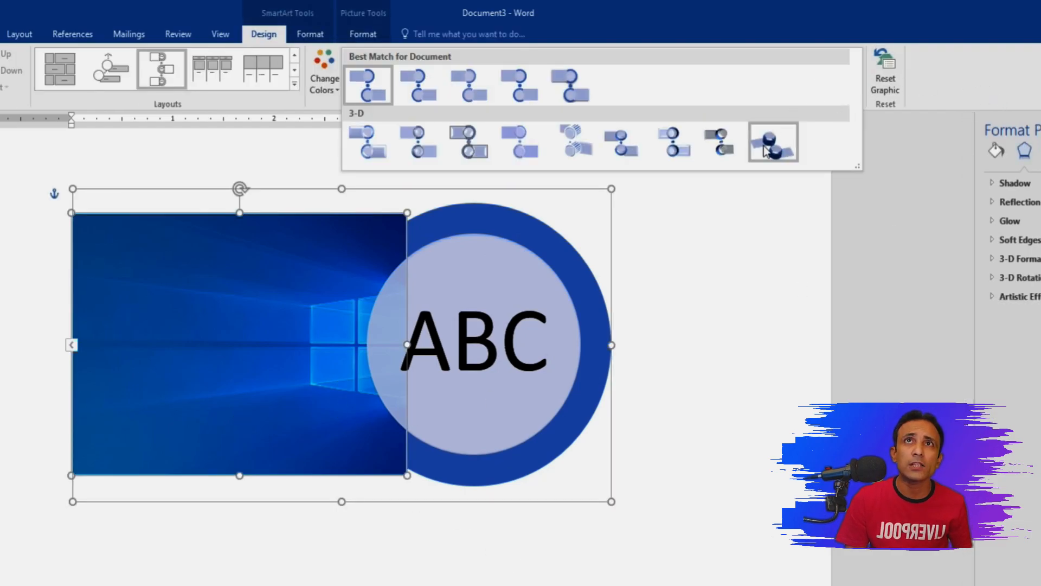
pyautogui.click(524, 79)
pyautogui.click(855, 93)
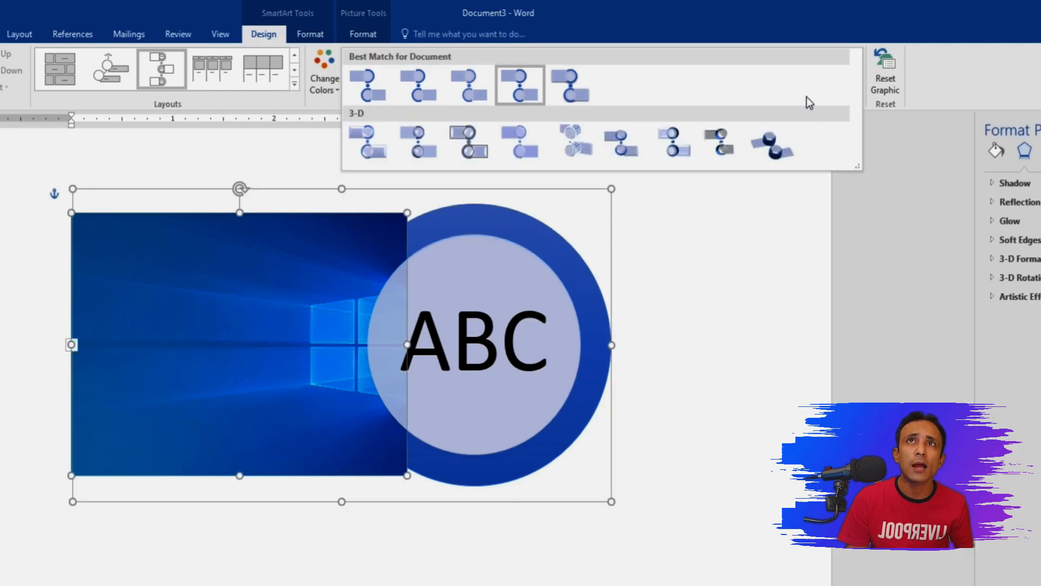
pyautogui.click(587, 146)
pyautogui.click(618, 464)
# - Shrink the SmartArt graphic from its corner and try moving the picture up within it
pyautogui.click(580, 298)
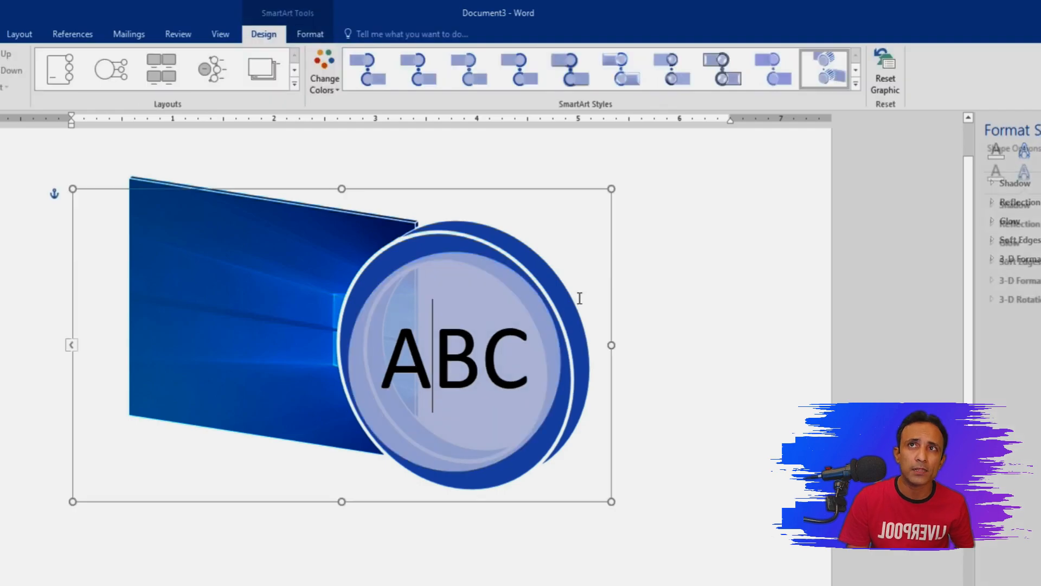
pyautogui.moveTo(610, 187); pyautogui.dragTo(457, 253)
pyautogui.click(652, 488)
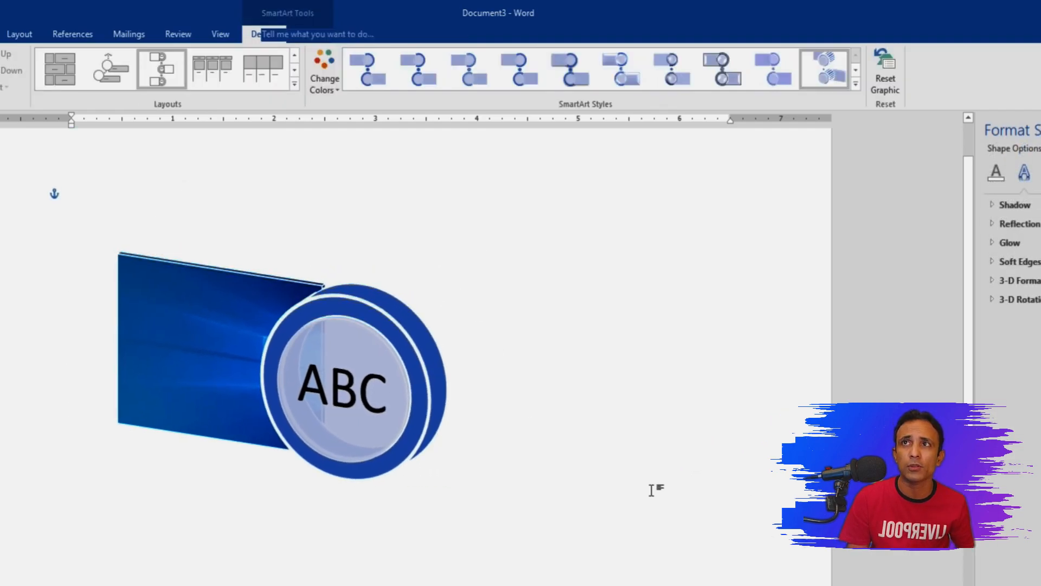
pyautogui.click(185, 396)
pyautogui.click(645, 521)
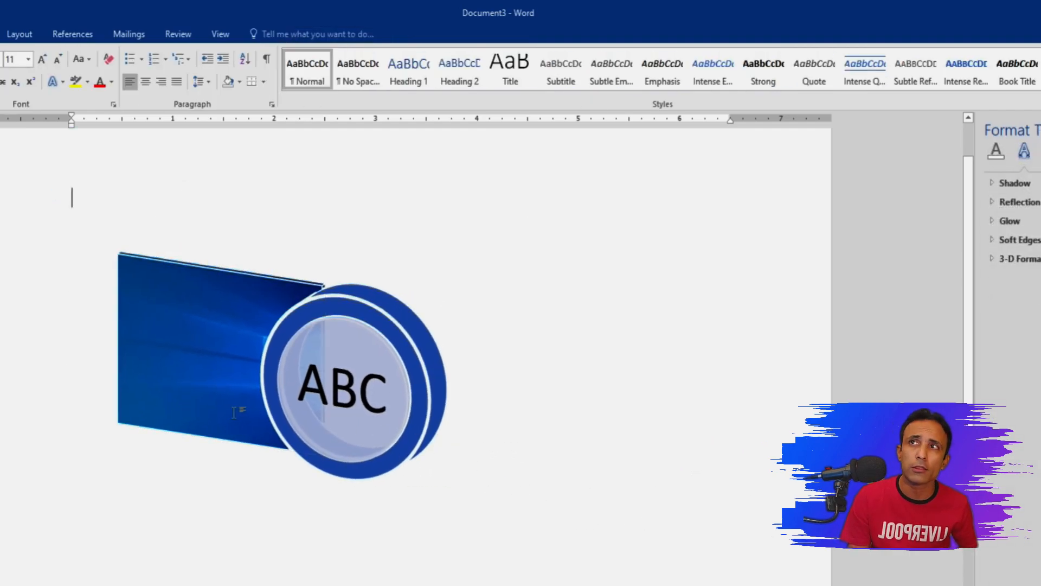
pyautogui.moveTo(239, 407); pyautogui.dragTo(224, 320)
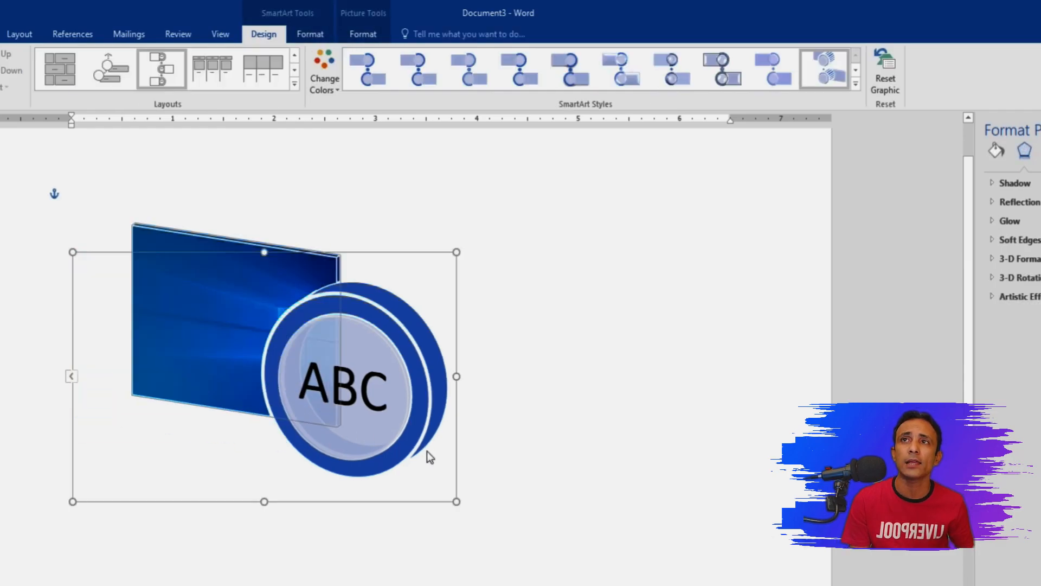
pyautogui.click(611, 450)
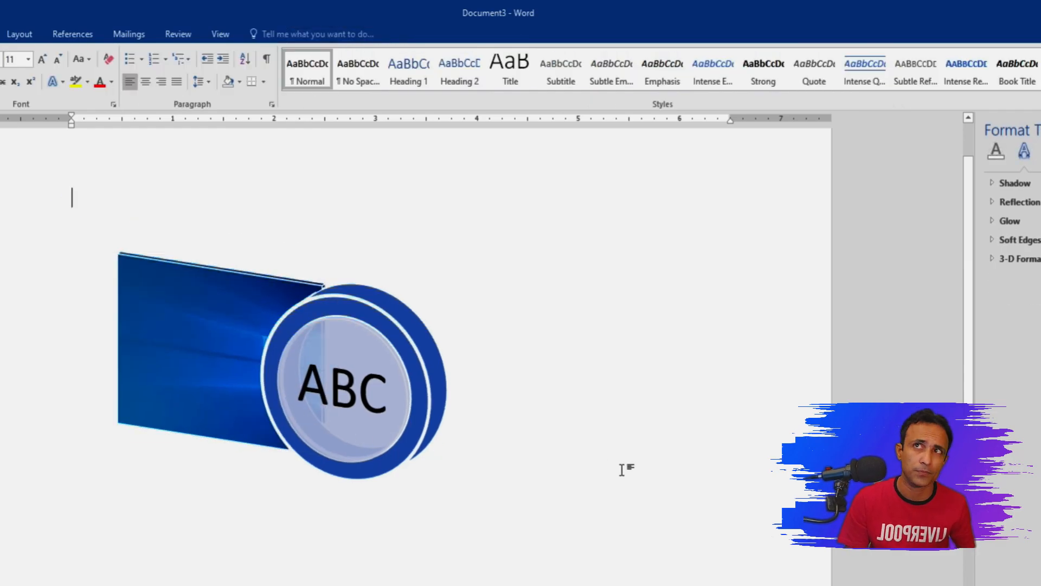
# - Undo the picture layout conversion together with its text, style and size changes
pyautogui.hotkey('ctrl', 'z')
pyautogui.hotkey('ctrl', 'z')
pyautogui.hotkey('ctrl', 'z')
pyautogui.hotkey('ctrl', 'z')
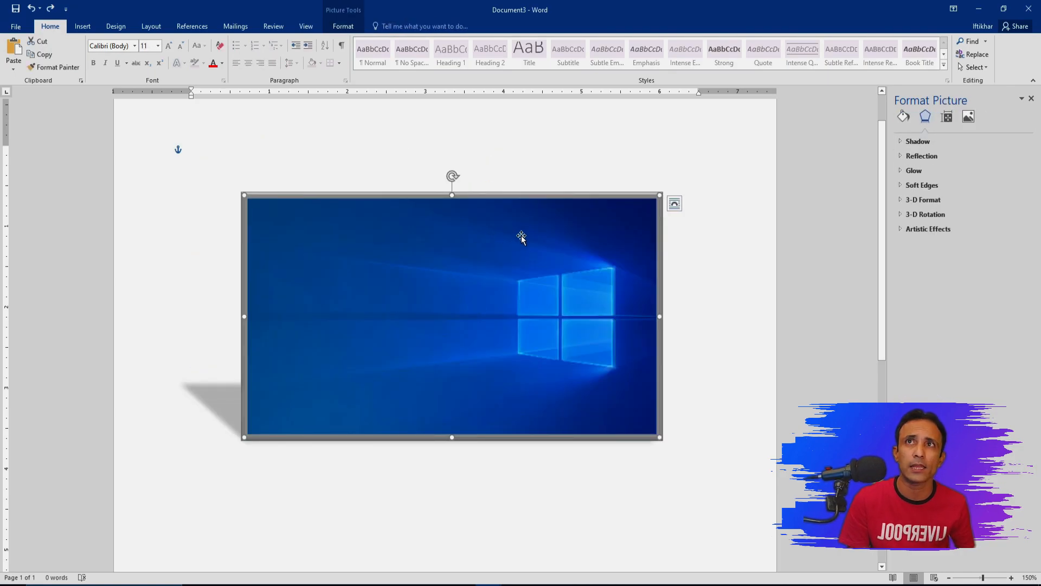
# - Reopen the wallpaper picture's formatting tools and move the picture up and left to the page's left margin
pyautogui.doubleClick(519, 235)
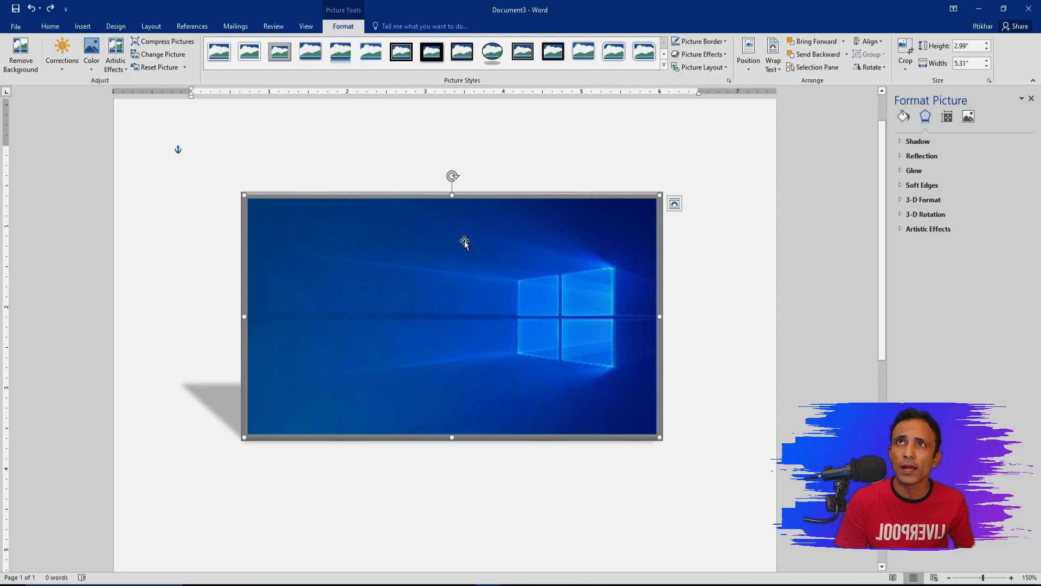
pyautogui.moveTo(465, 243); pyautogui.dragTo(408, 222)
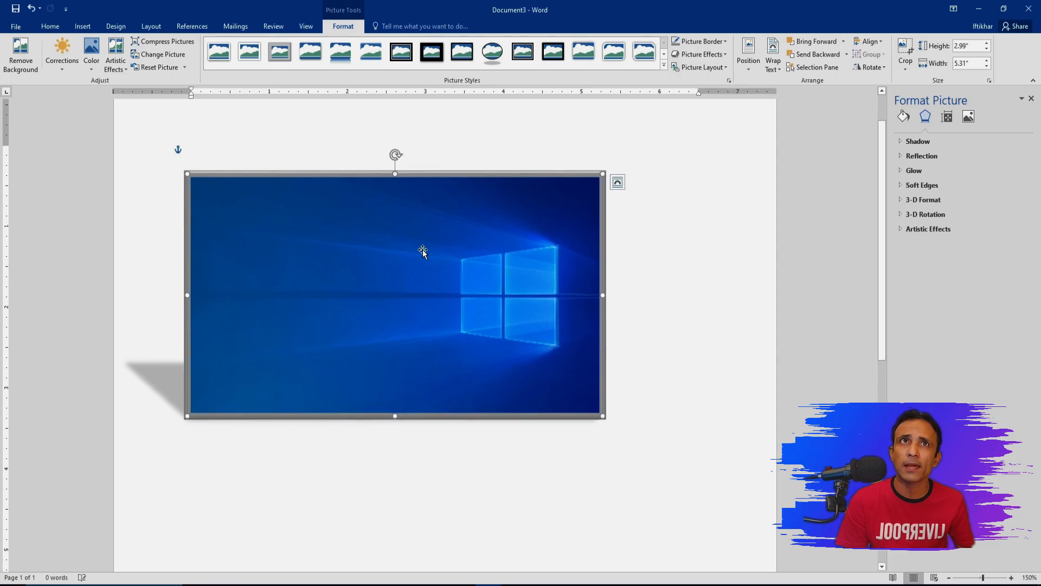
# - Choose the first bevel preset as the picture's top bevel in its 3-D format settings
pyautogui.click(904, 118)
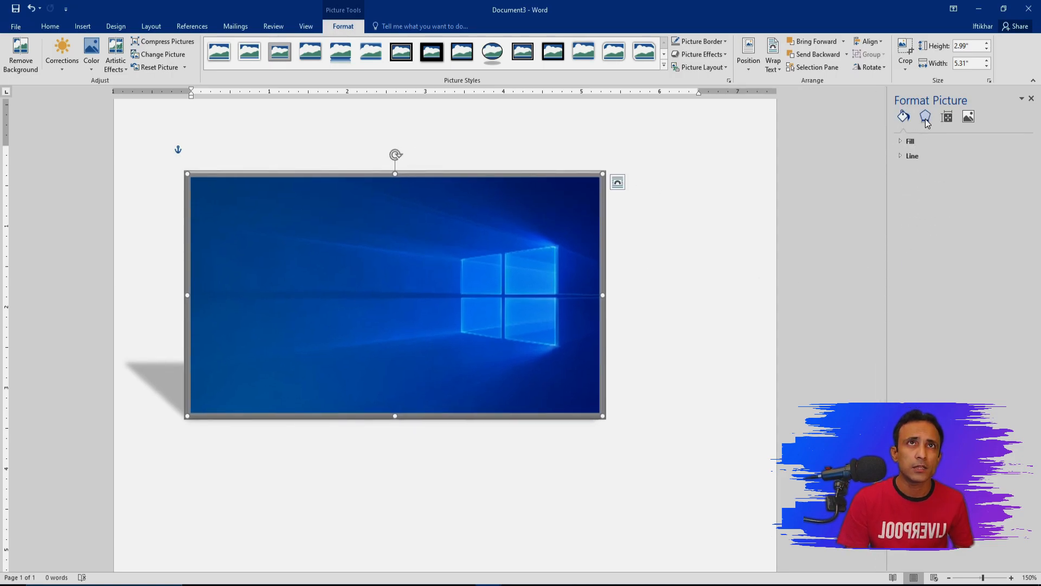
pyautogui.click(925, 120)
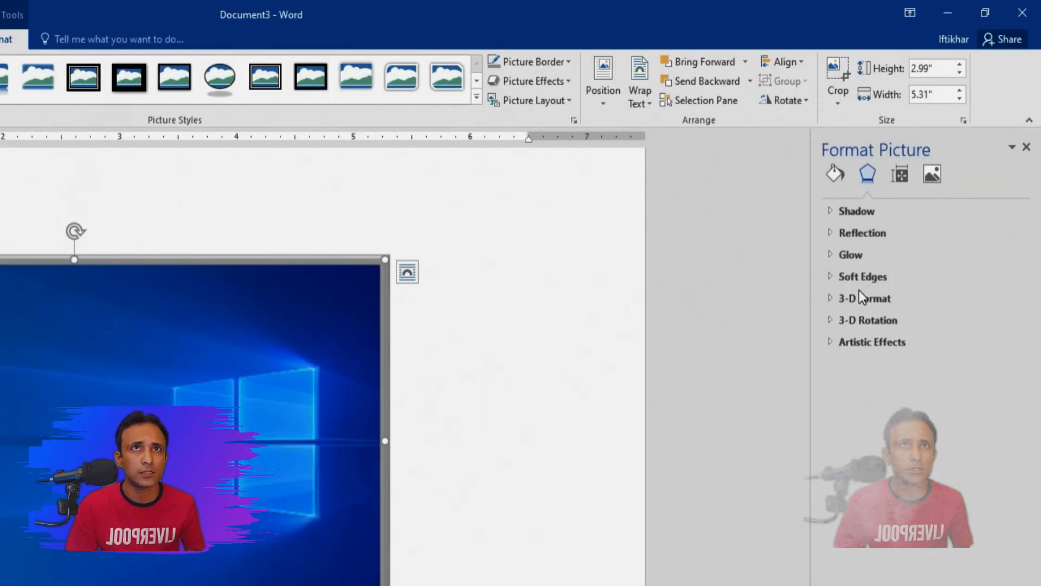
pyautogui.click(829, 298)
pyautogui.click(873, 348)
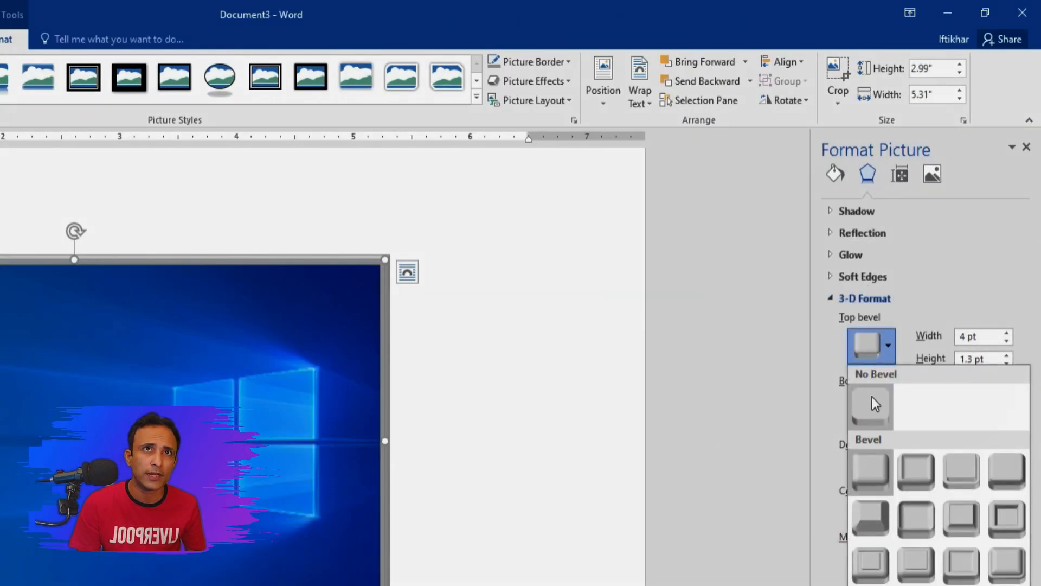
pyautogui.click(868, 471)
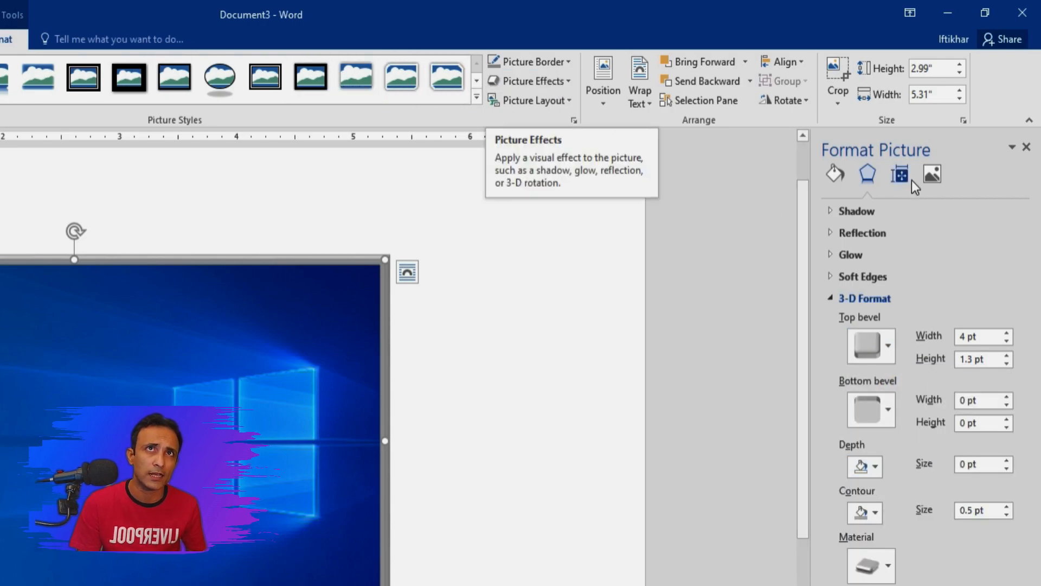
# - Give the picture a solid yellow fill with 100% transparency
pyautogui.click(828, 210)
pyautogui.click(834, 177)
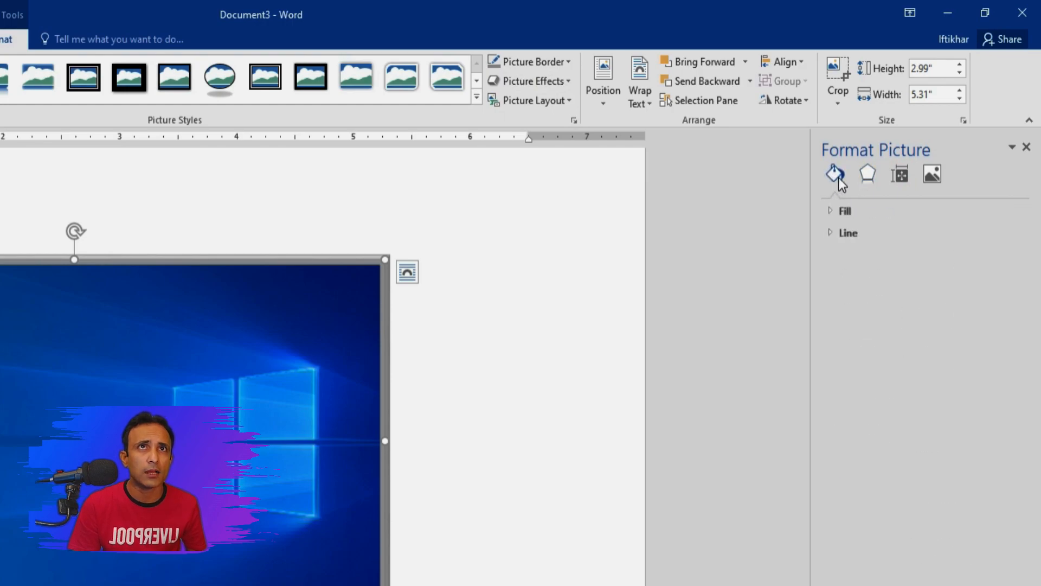
pyautogui.click(833, 212)
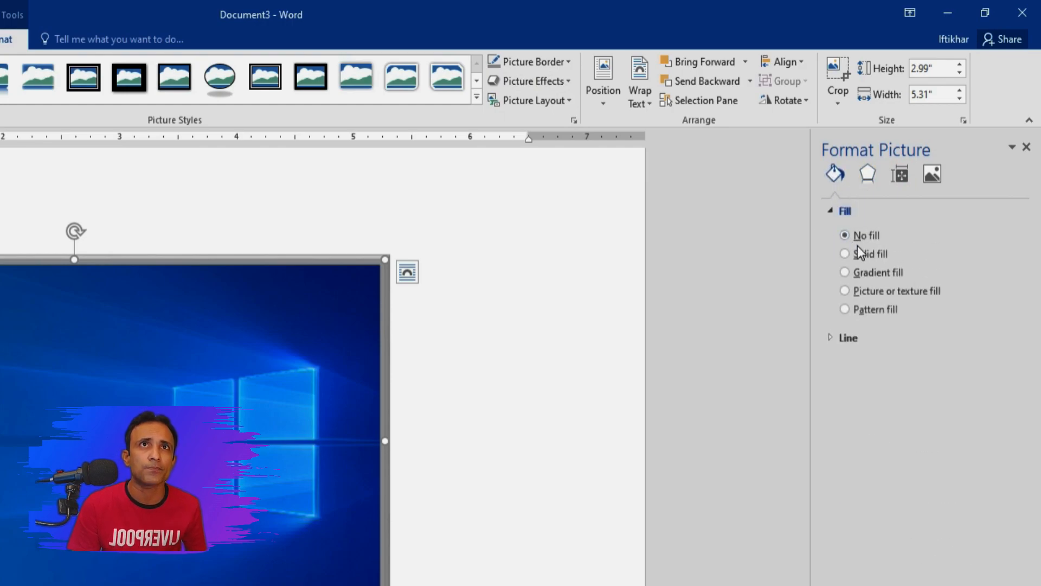
pyautogui.click(870, 254)
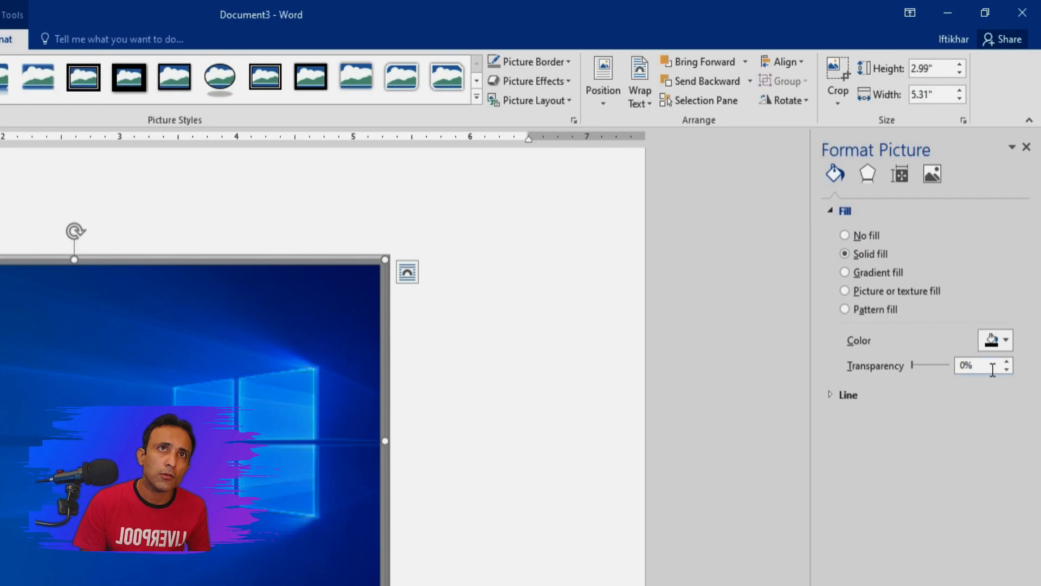
pyautogui.click(1006, 340)
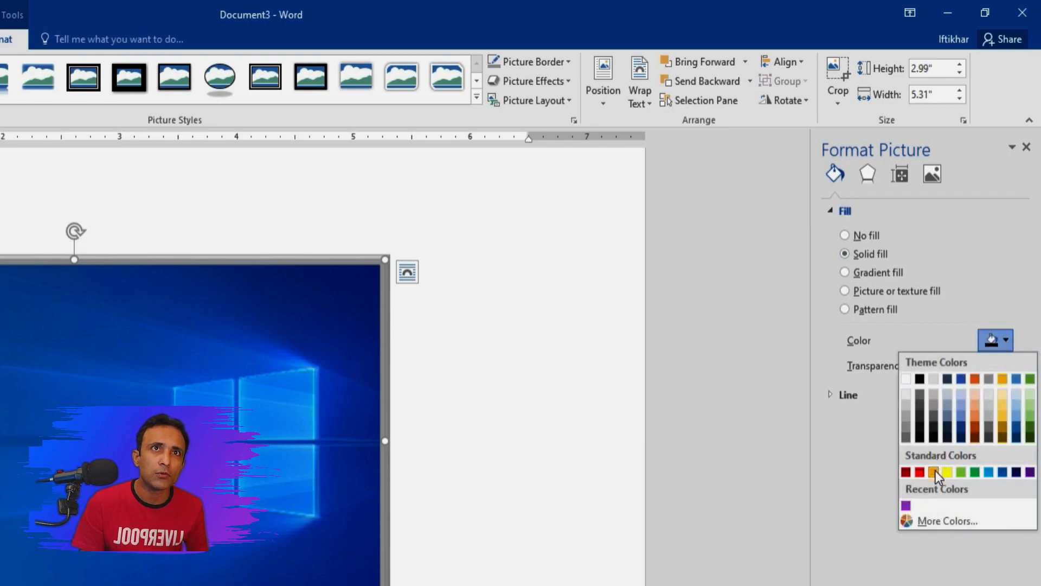
pyautogui.click(945, 473)
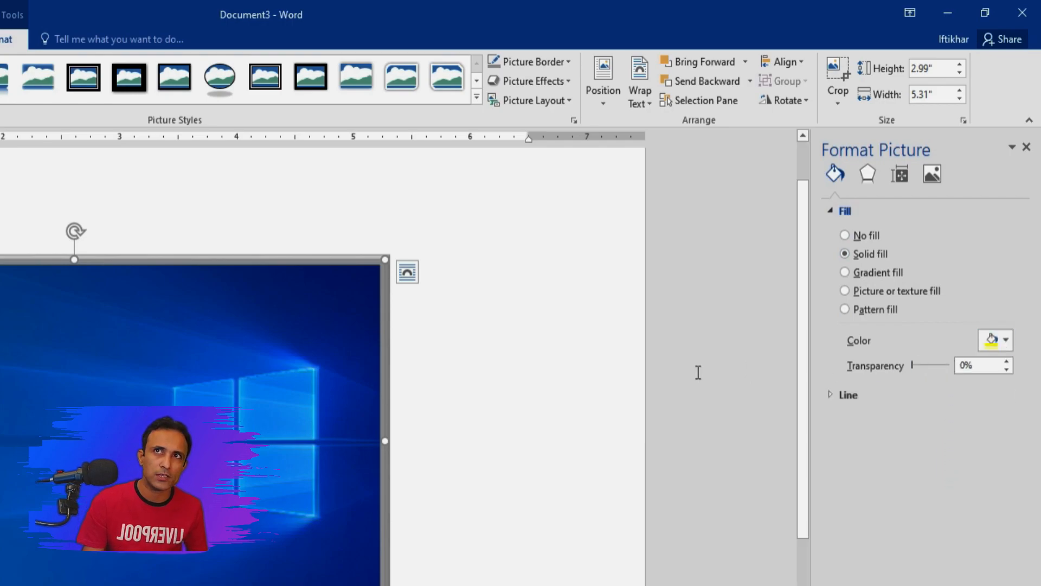
pyautogui.moveTo(914, 364); pyautogui.dragTo(968, 371)
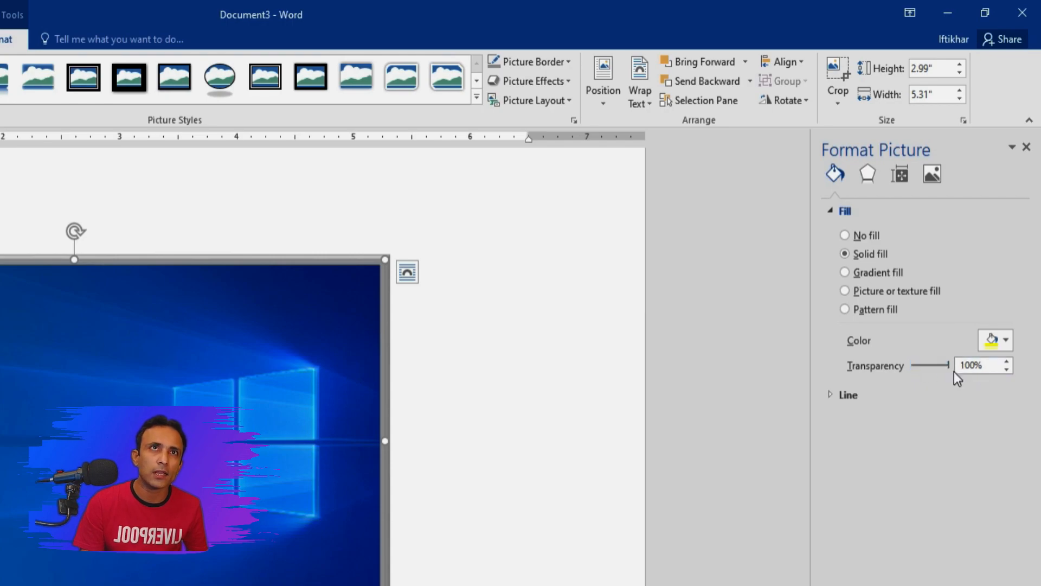
# - Try a gradient fill on the picture, moving the second gradient stop to 47% and the third to 73%
pyautogui.click(845, 271)
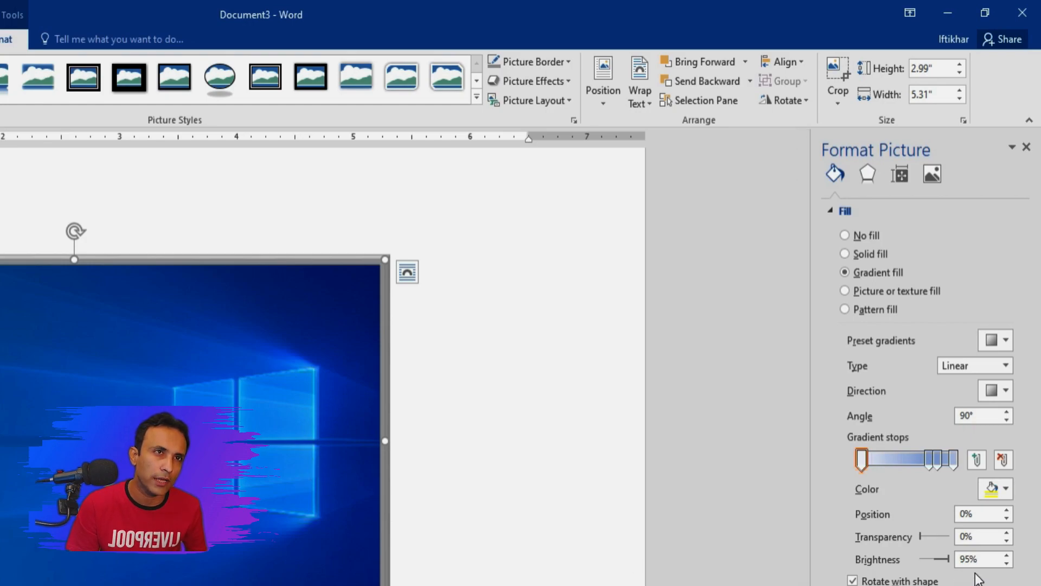
pyautogui.moveTo(926, 462); pyautogui.dragTo(903, 465)
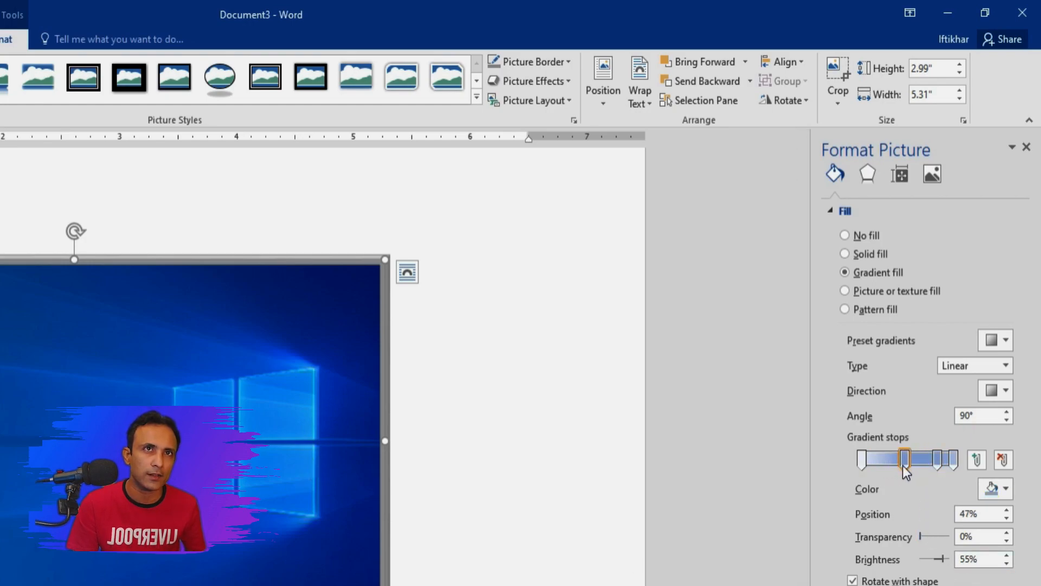
pyautogui.click(936, 461)
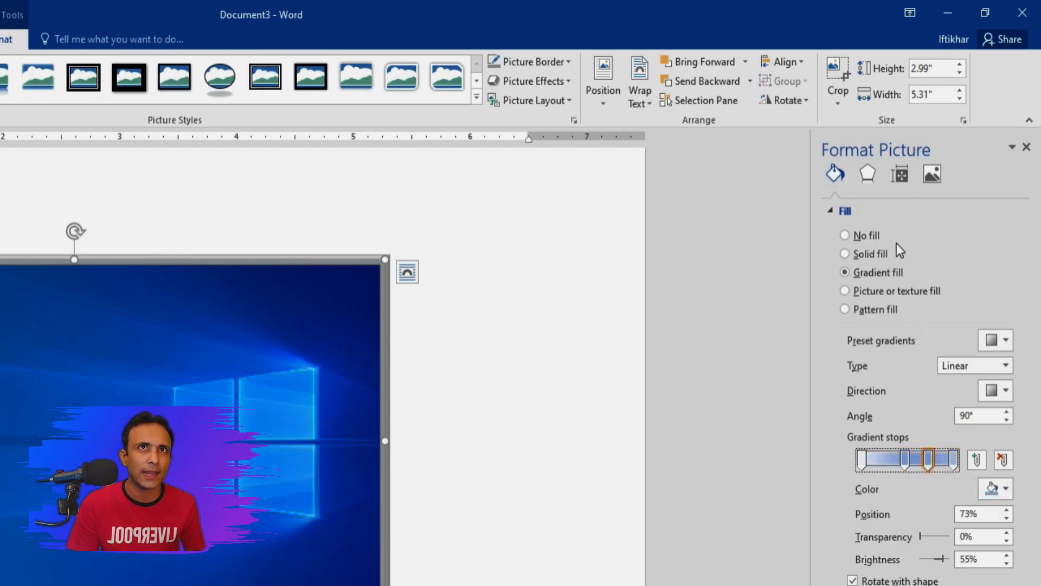
# - Try the picture or texture fill on the picture and replace it with a pattern fill
pyautogui.click(873, 290)
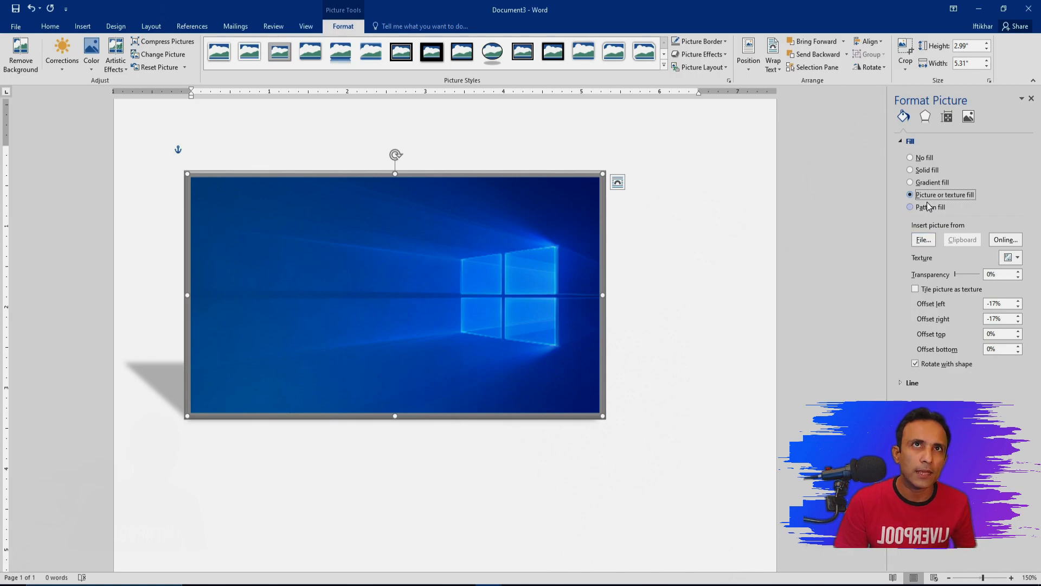
pyautogui.click(928, 207)
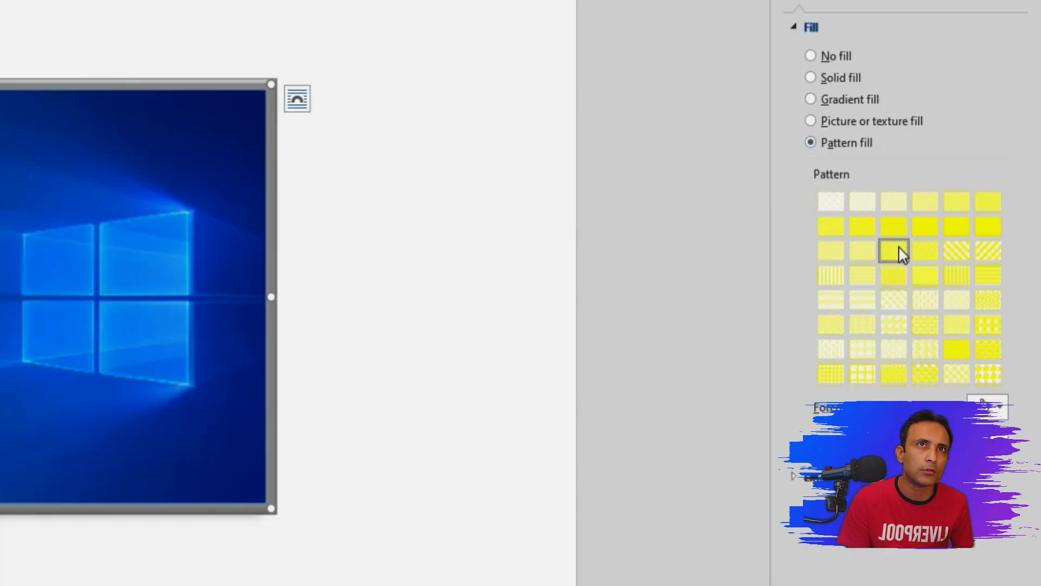
pyautogui.click(938, 269)
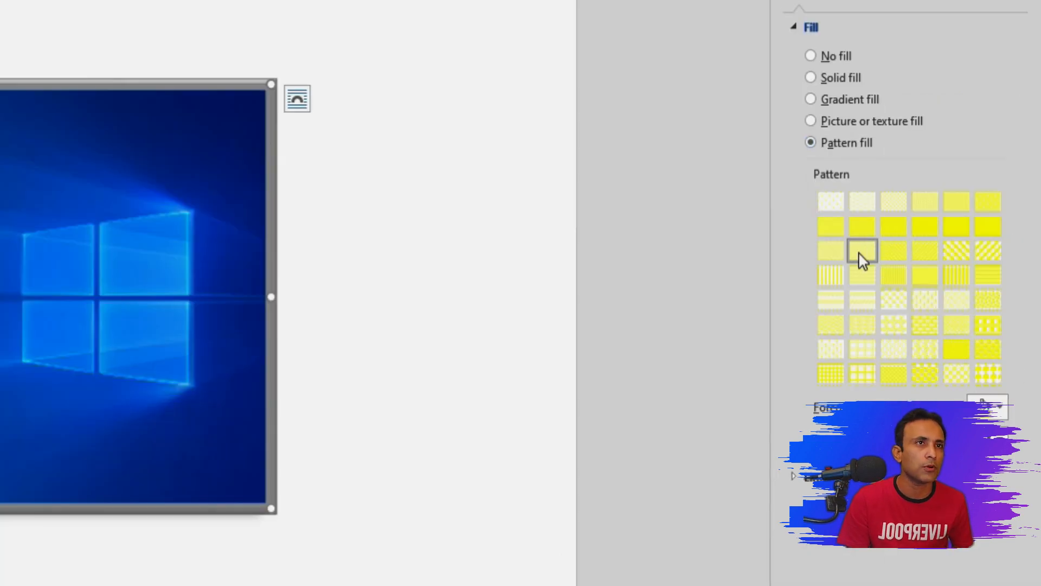